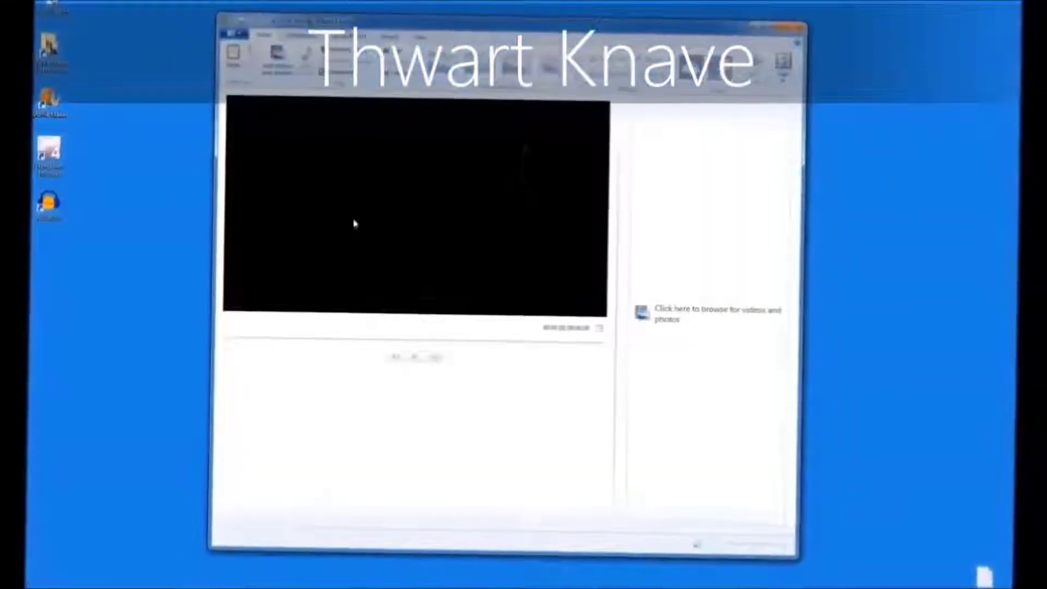
Open the saved overlay project in Movie Maker and play its preview.
click(234, 34)
click(257, 66)
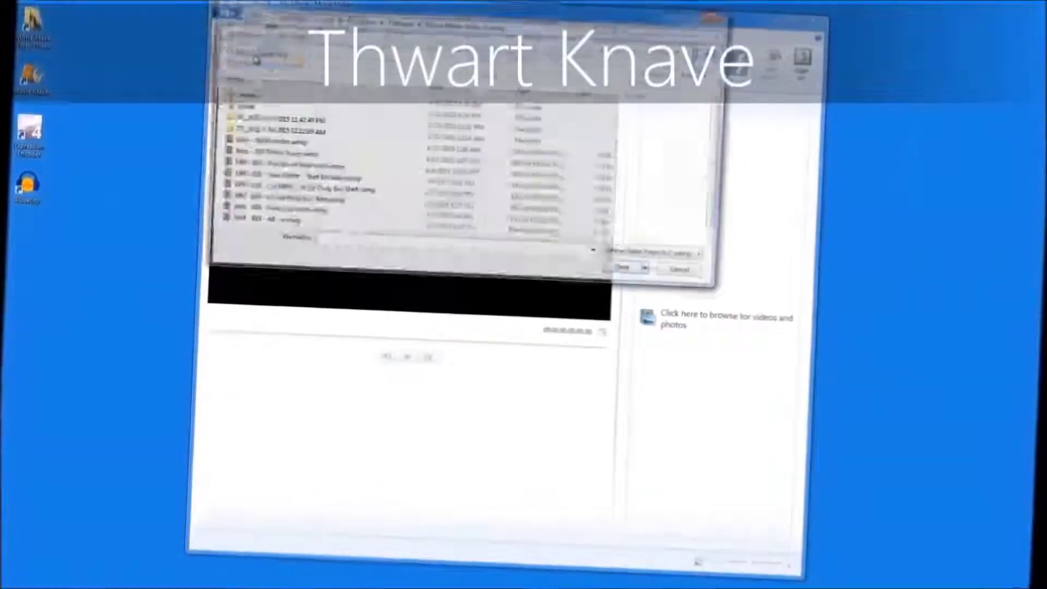
double_click(327, 162)
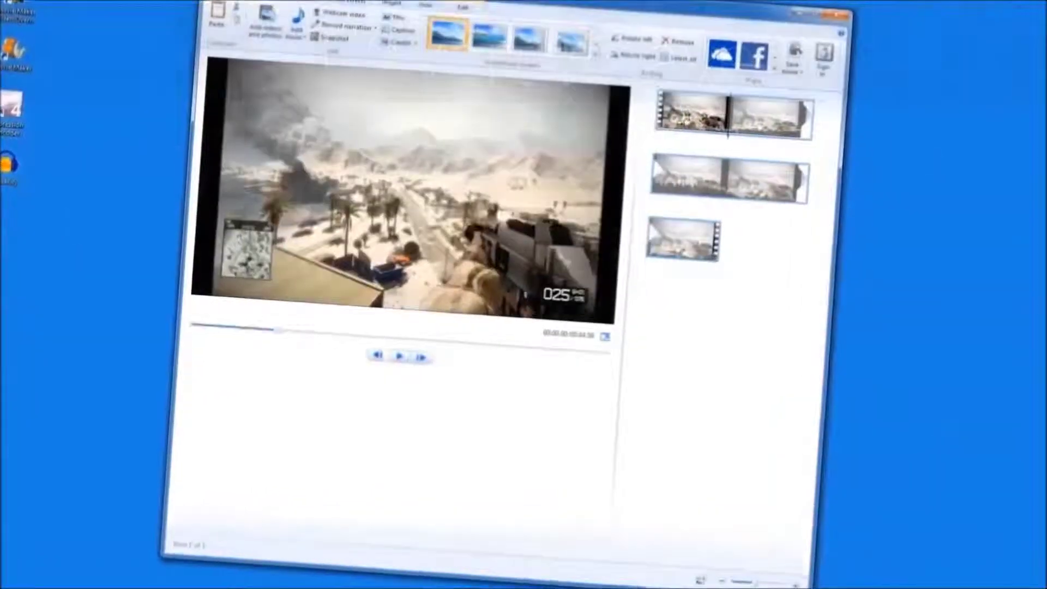
click(398, 356)
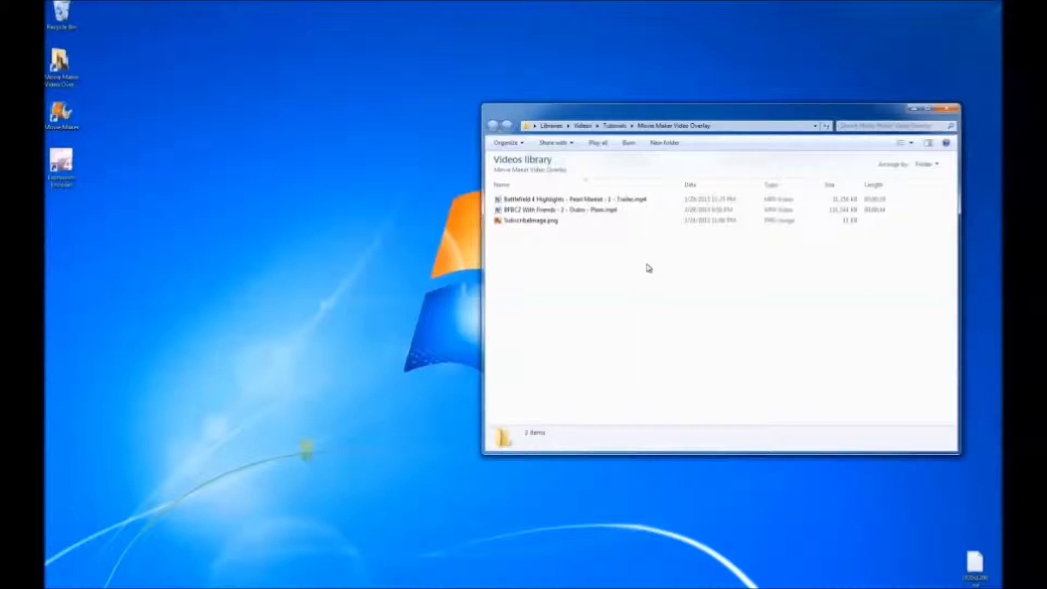
Launch Expression Encoder and cancel the Import Media Files dialog without importing anything.
key(super+Right)
double_click(61, 163)
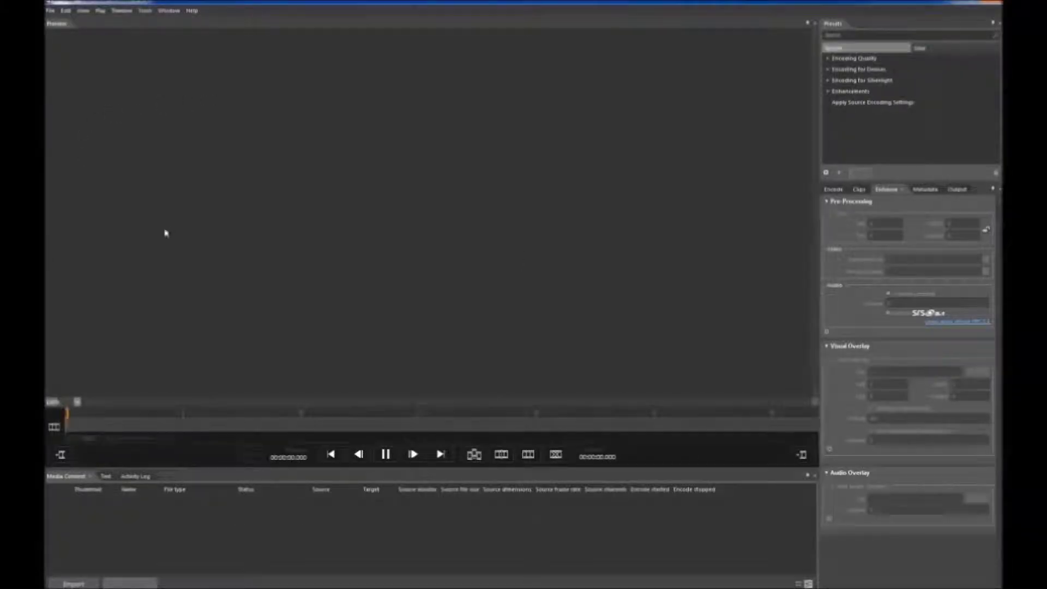
click(76, 584)
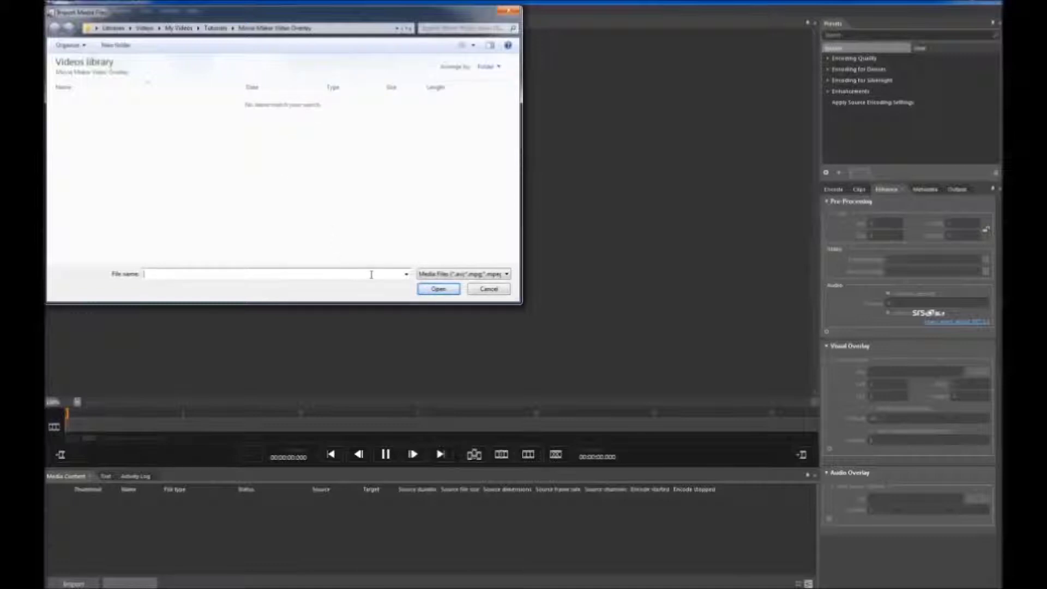
click(485, 289)
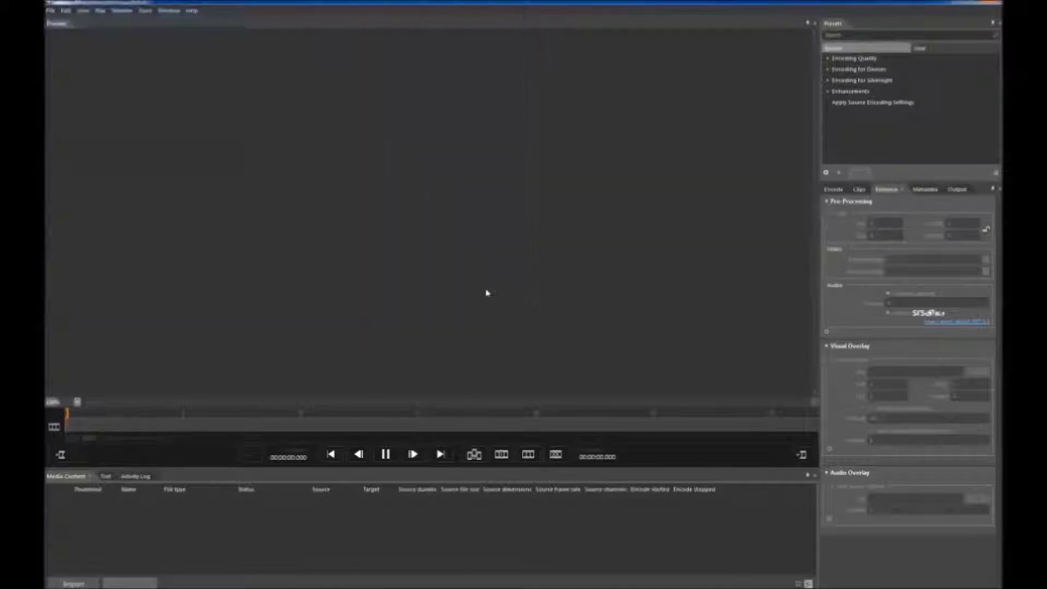
Close Expression Encoder, launch Movie Maker and add the BFBC2 outro MP4 clip.
click(956, 4)
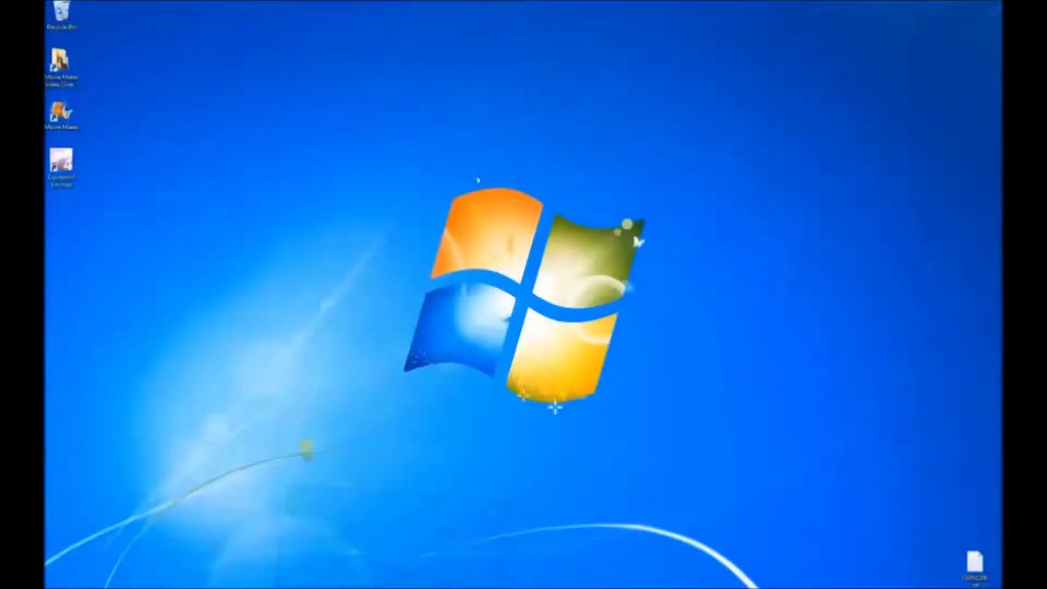
double_click(61, 113)
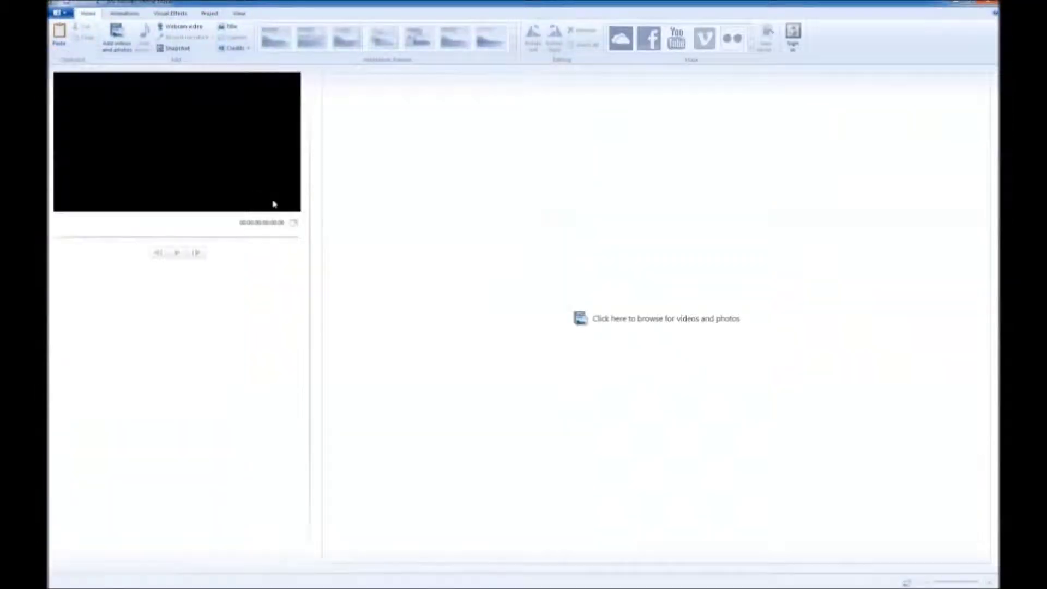
click(643, 324)
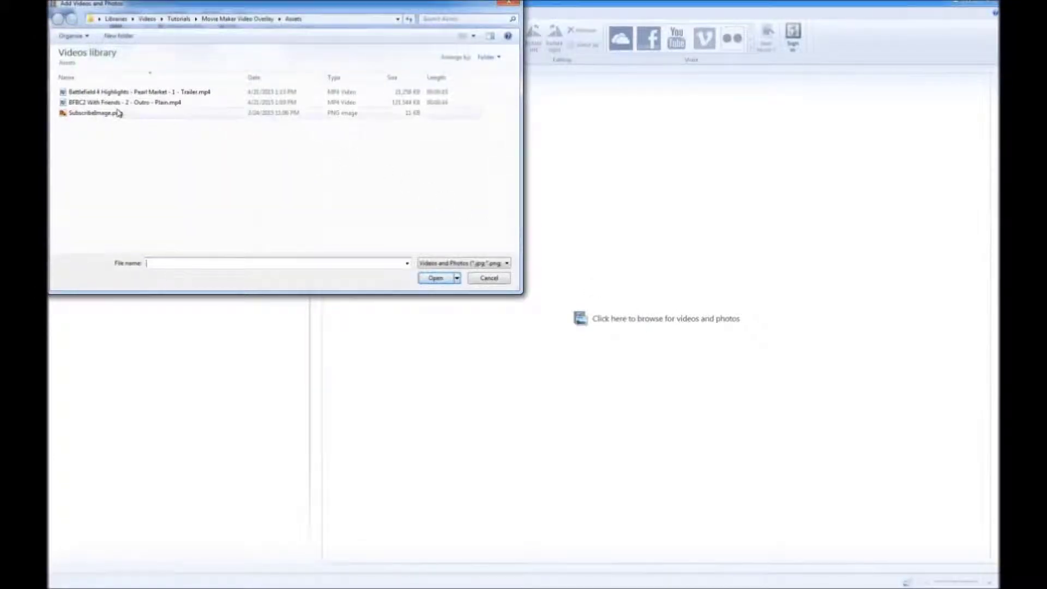
click(107, 104)
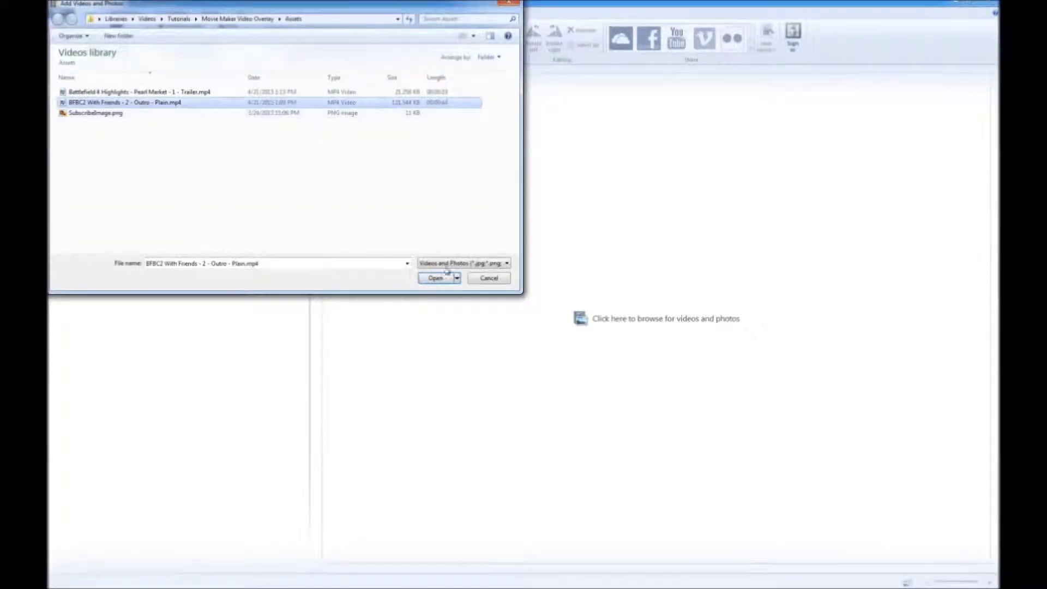
click(436, 279)
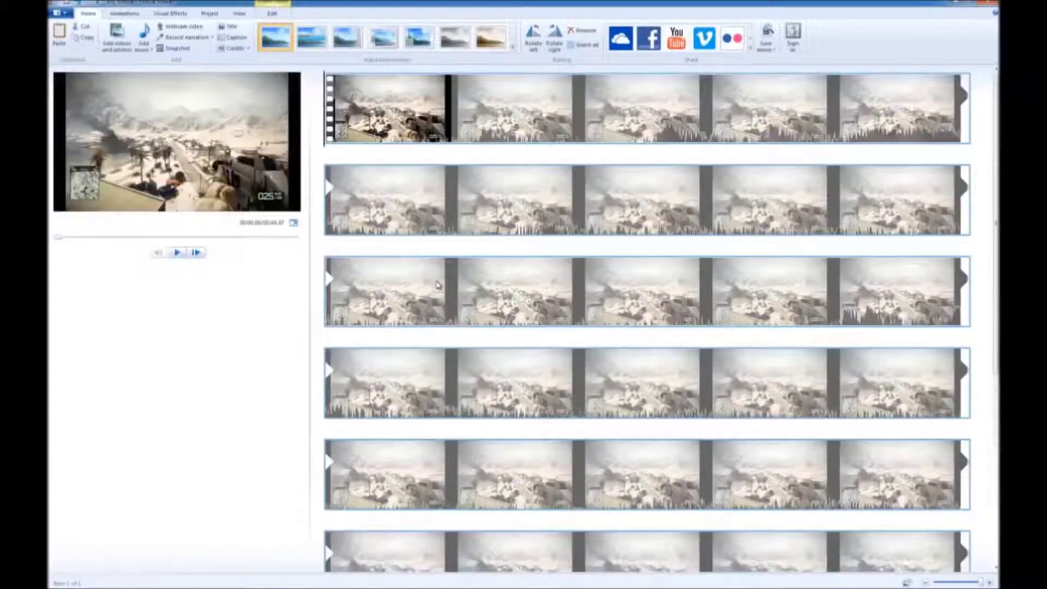
Save the outro for high-definition display as BFBC2 With Friends - 2 - Outro - Plain.wmv.
click(60, 12)
mouse_move(83, 140)
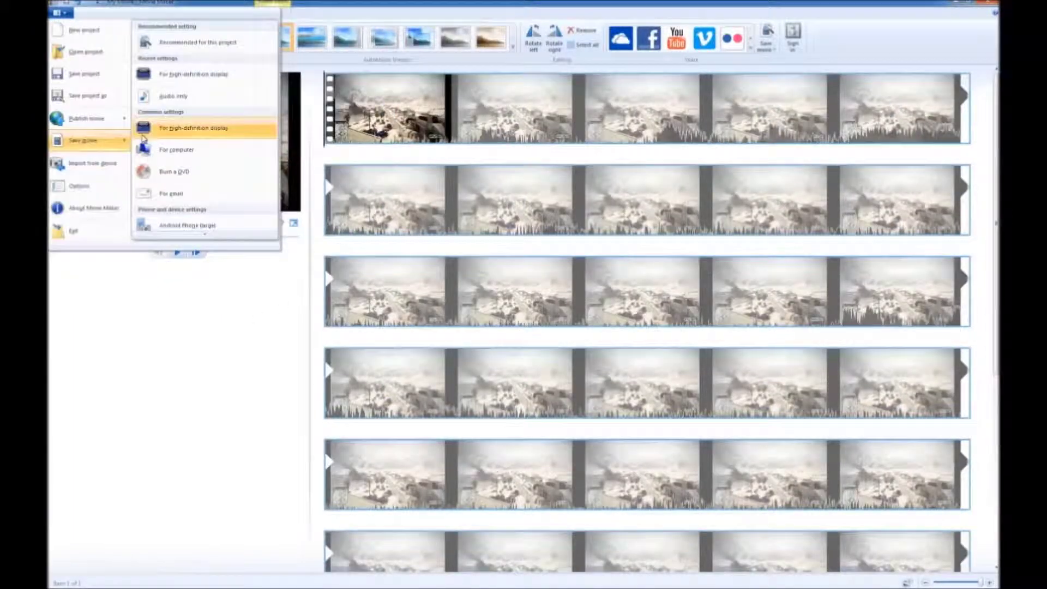
click(185, 129)
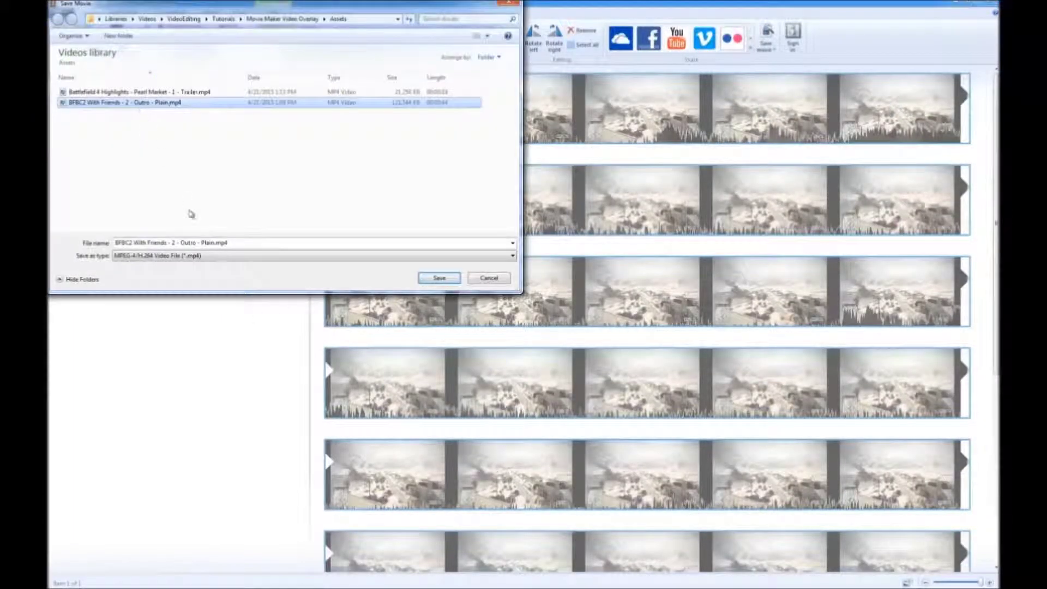
click(205, 258)
click(199, 274)
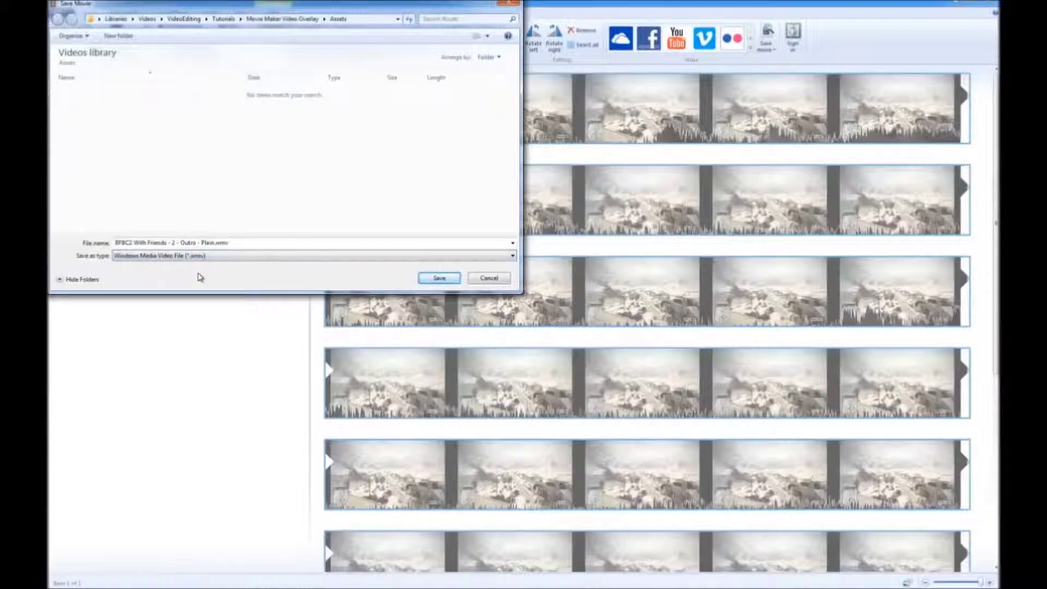
click(439, 278)
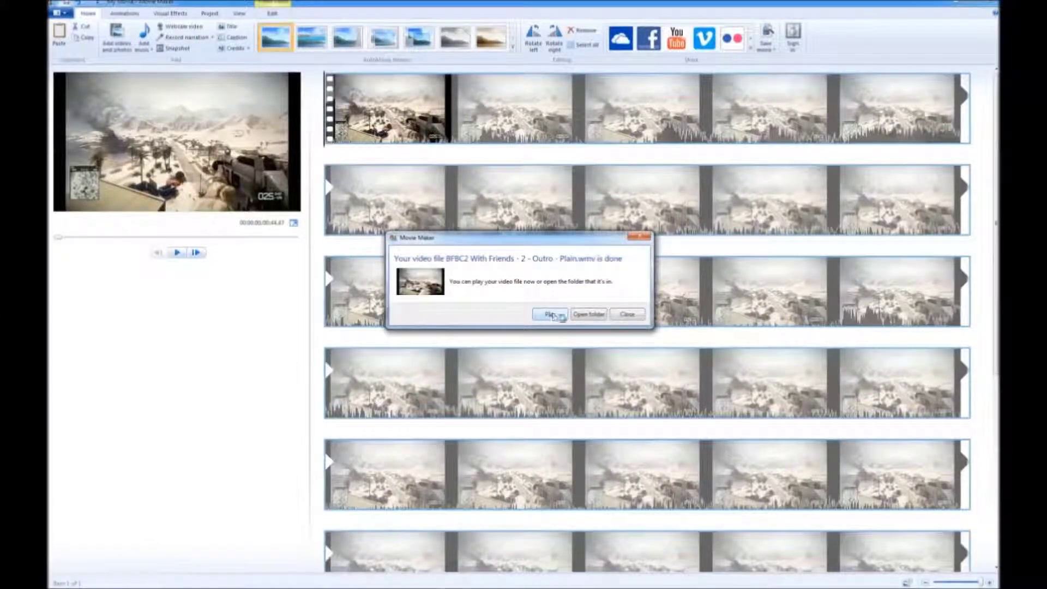
click(627, 314)
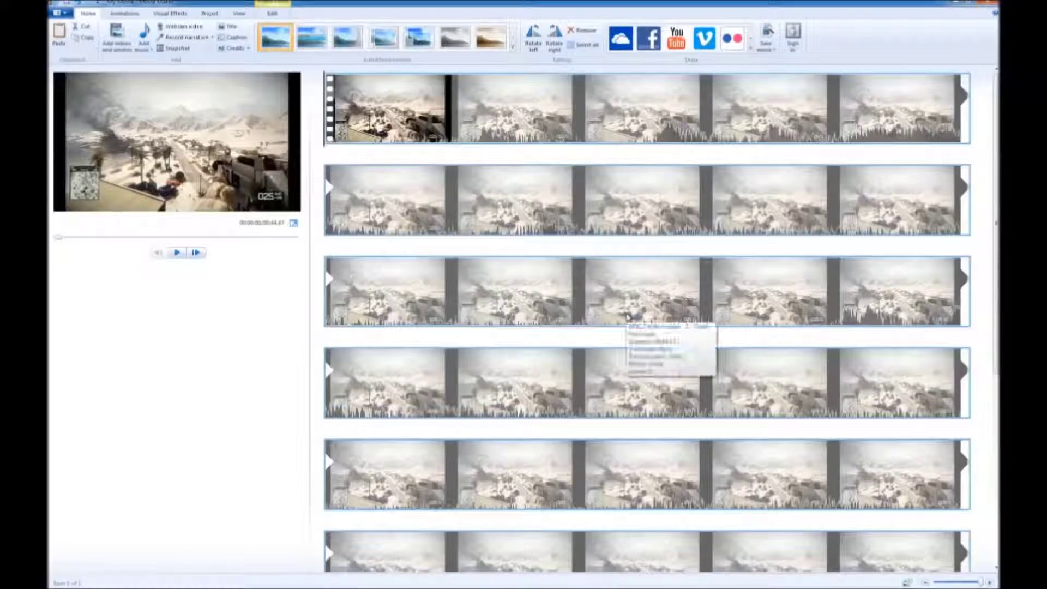
Start a new Movie Maker project, discarding changes, and add the Battlefield 4 trailer video.
click(61, 13)
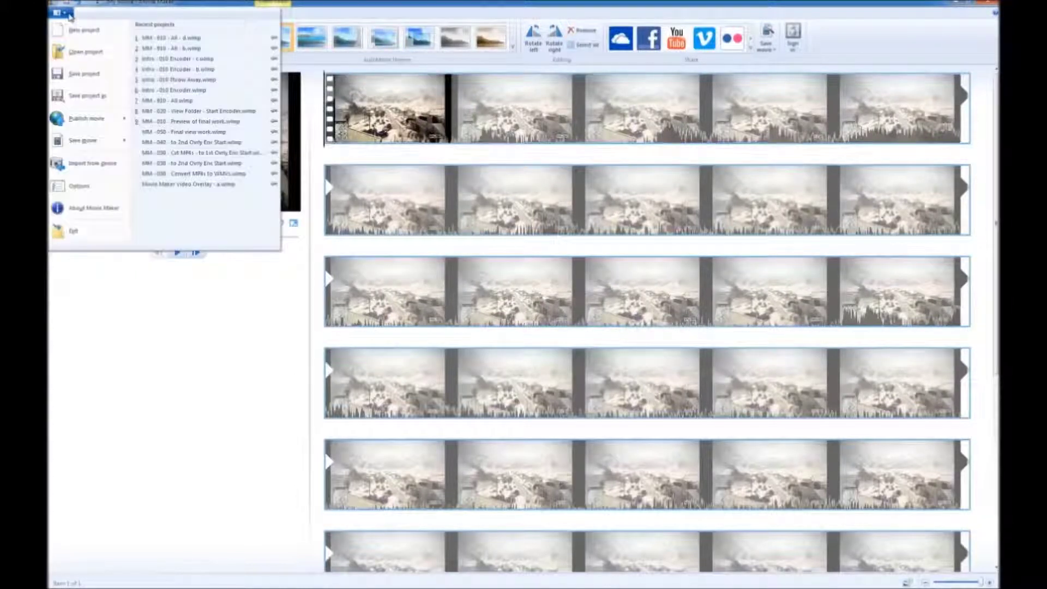
click(77, 29)
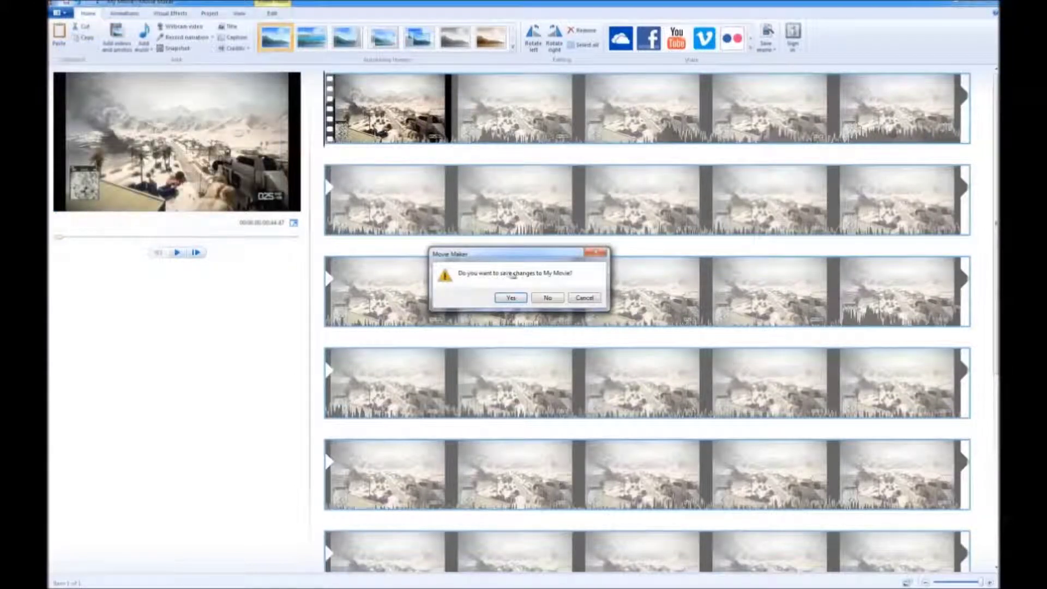
click(550, 297)
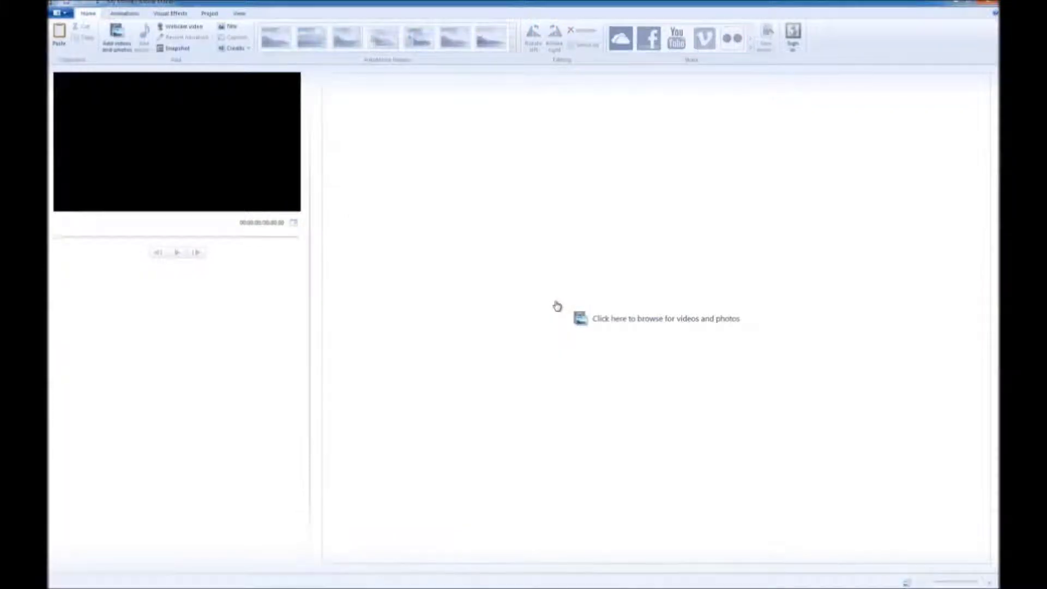
click(623, 324)
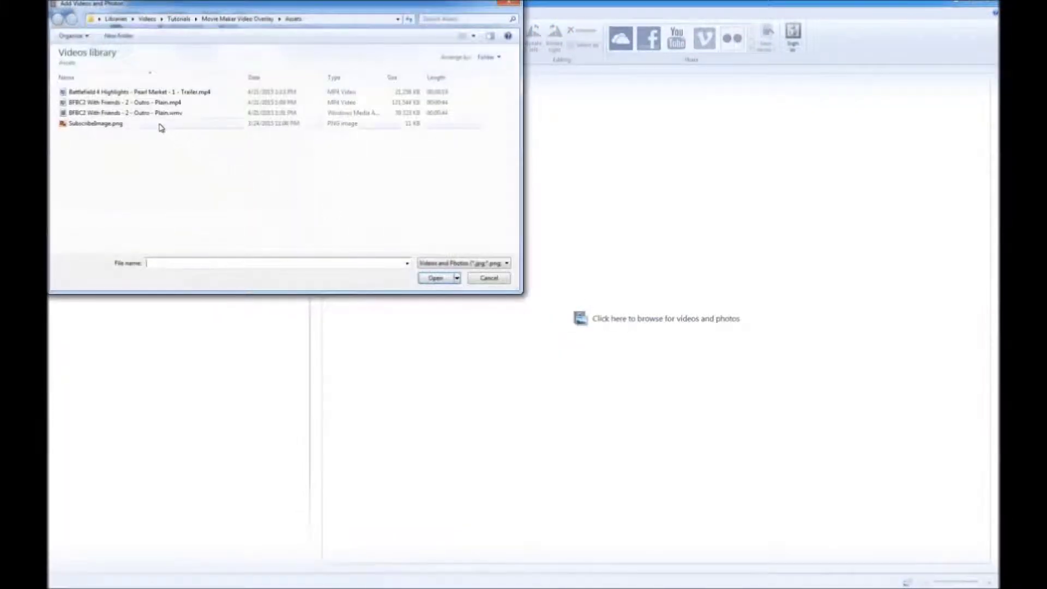
click(145, 93)
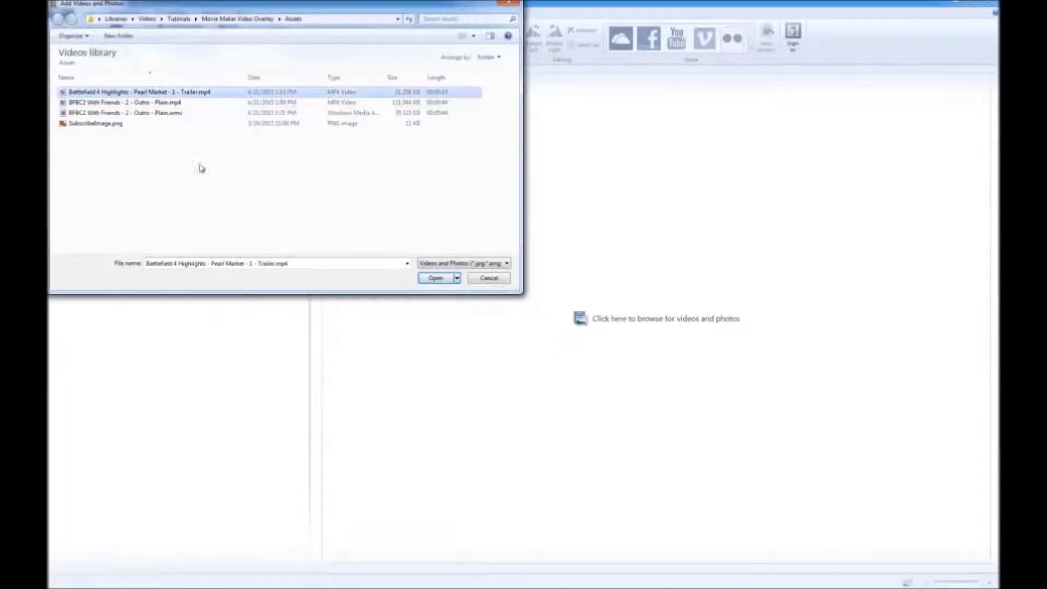
click(430, 278)
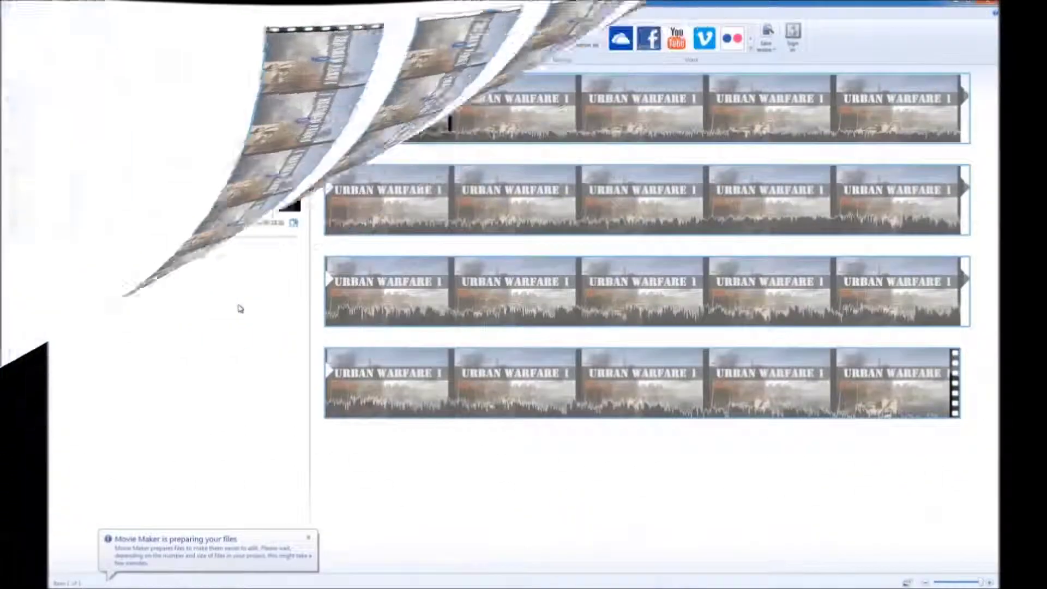
Save the trailer as Battlefield 4 Highlights - Pearl Market - 1 - Trailer.wmv, then quit without saving the project.
click(60, 12)
click(188, 136)
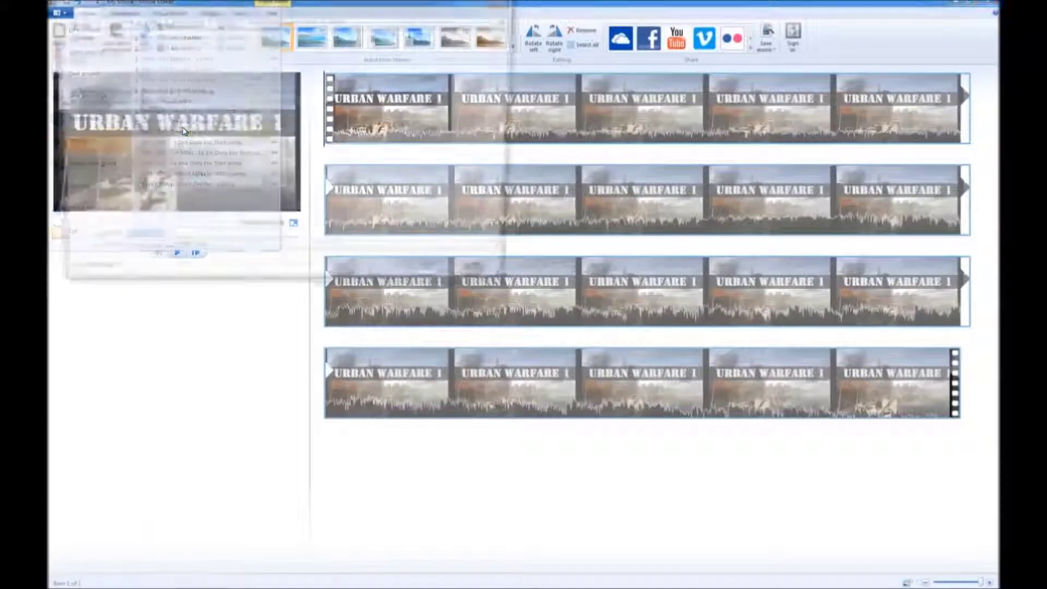
click(195, 96)
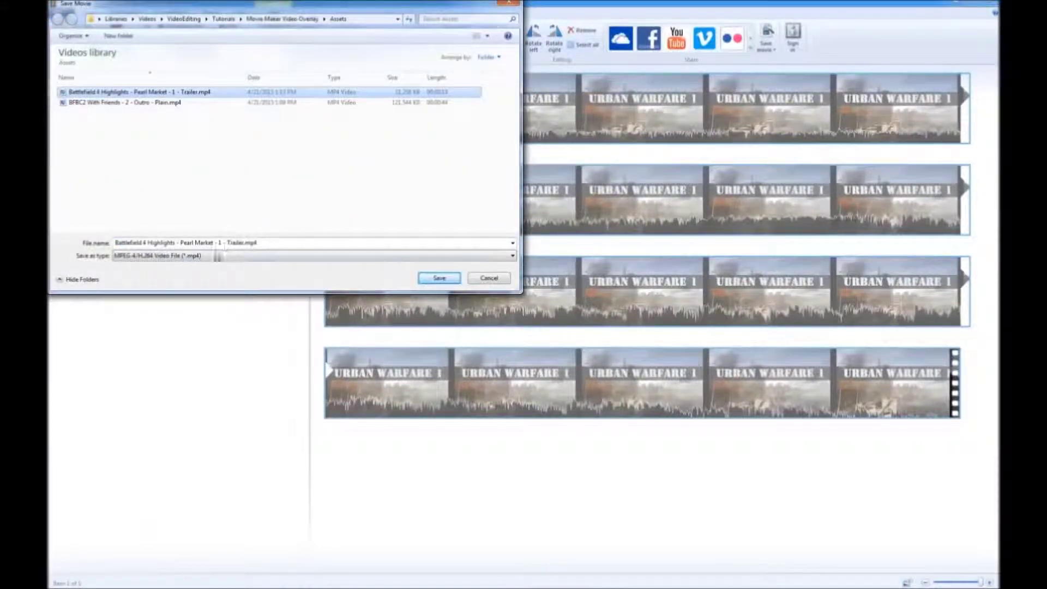
click(210, 261)
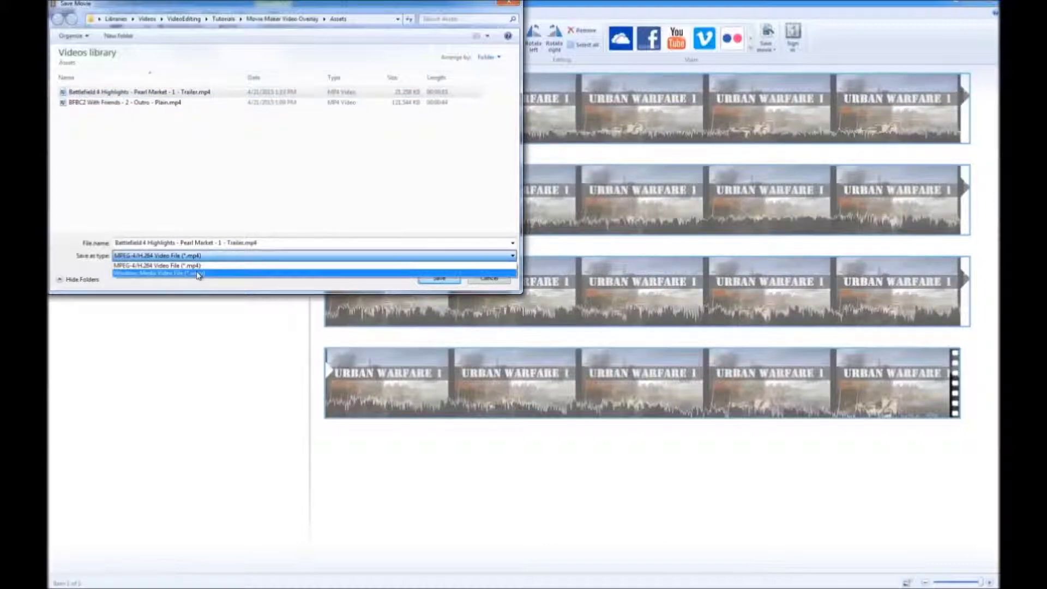
click(198, 273)
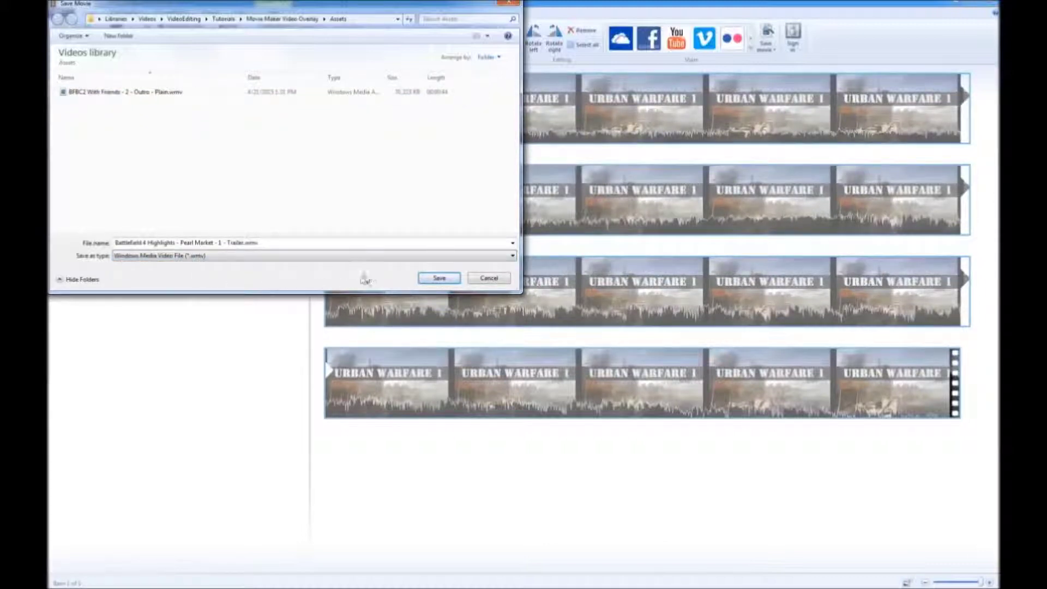
click(431, 279)
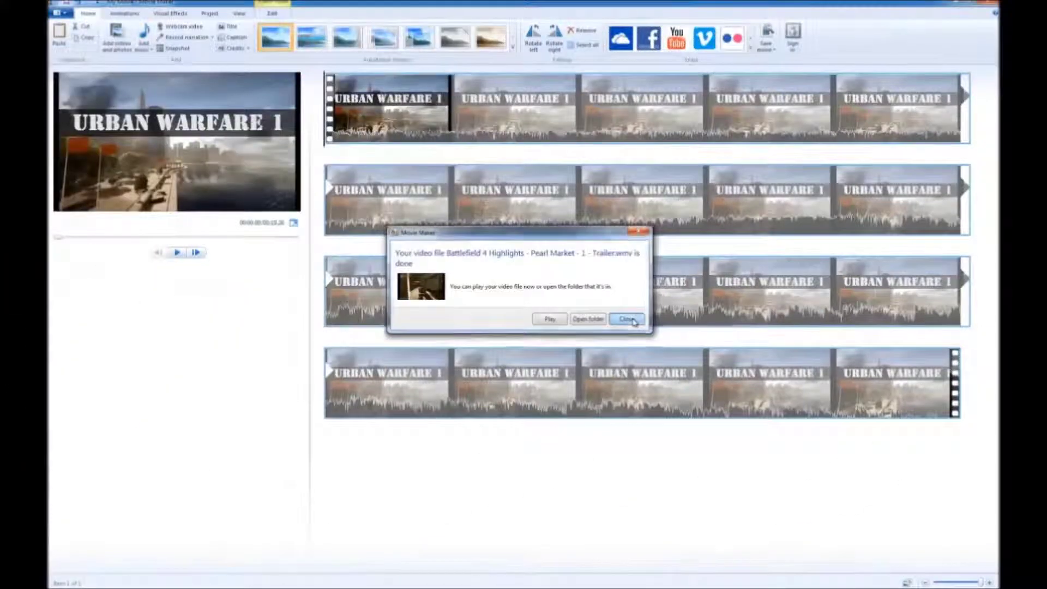
click(627, 319)
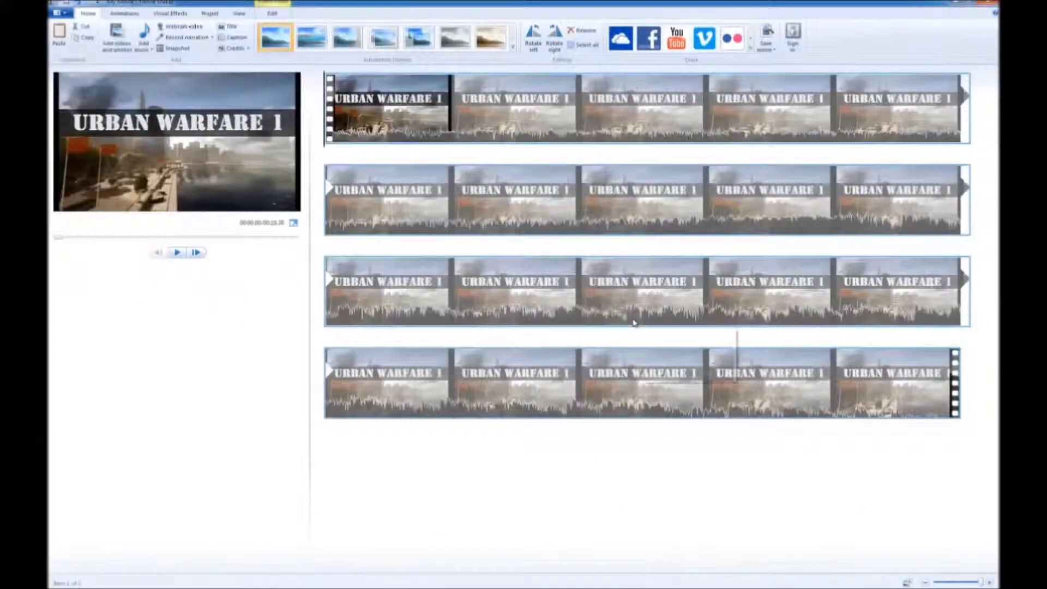
click(988, 6)
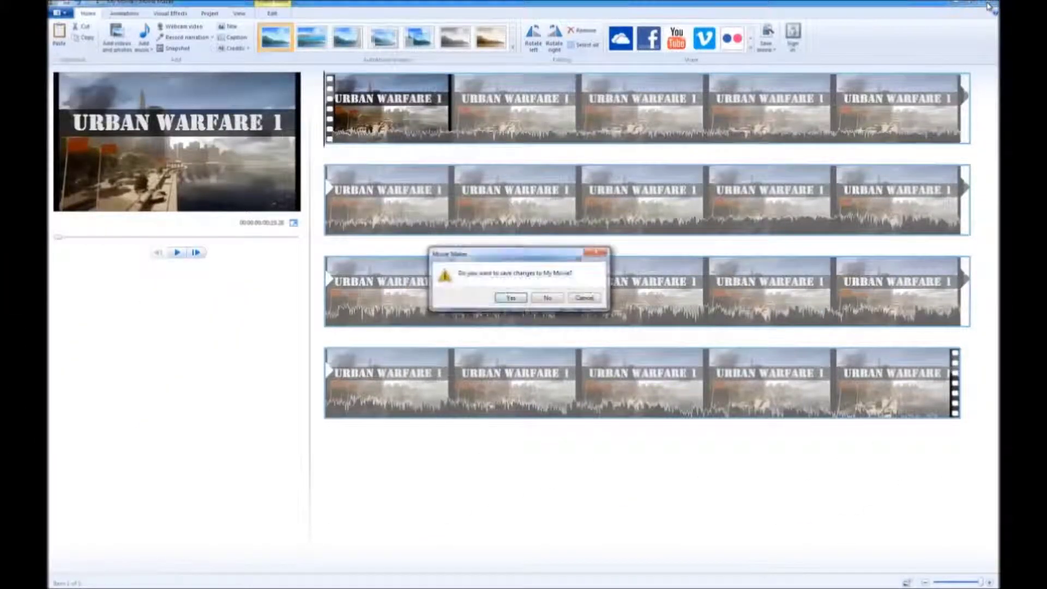
click(547, 297)
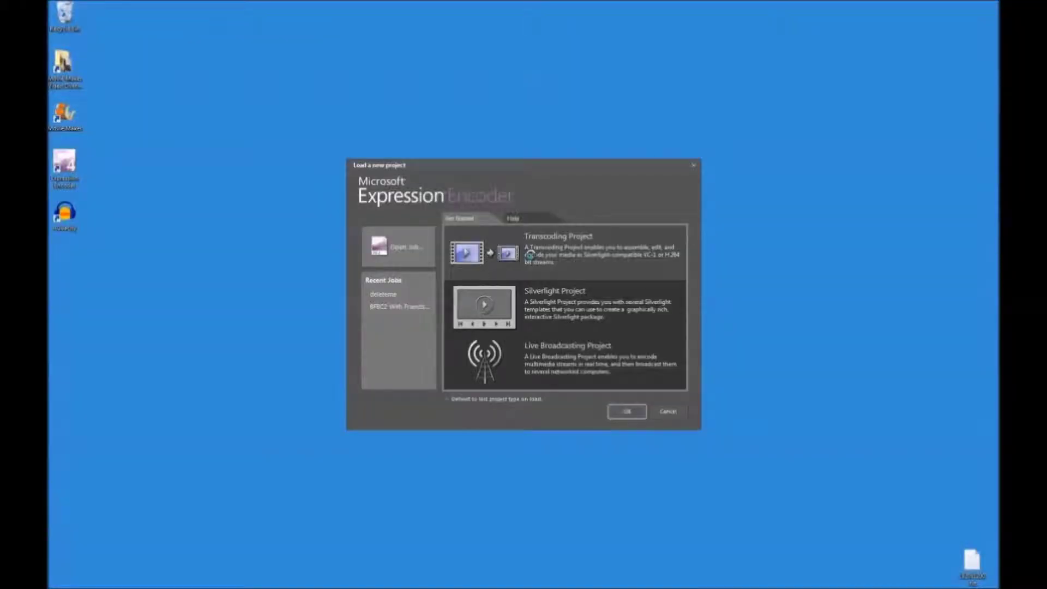
Create a new transcoding project and import the BFBC2 outro WMV.
double_click(532, 264)
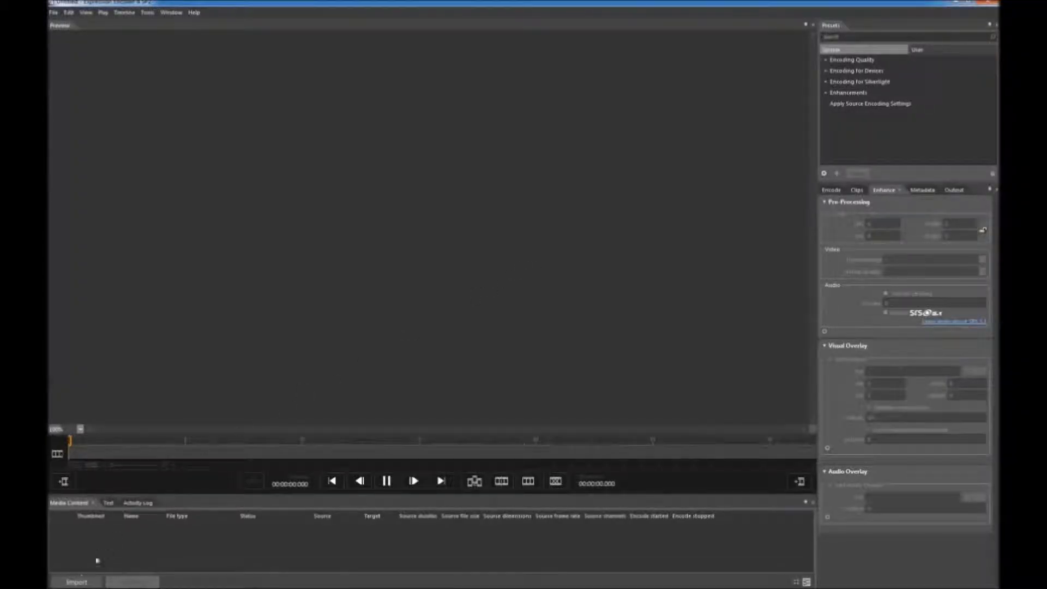
click(77, 581)
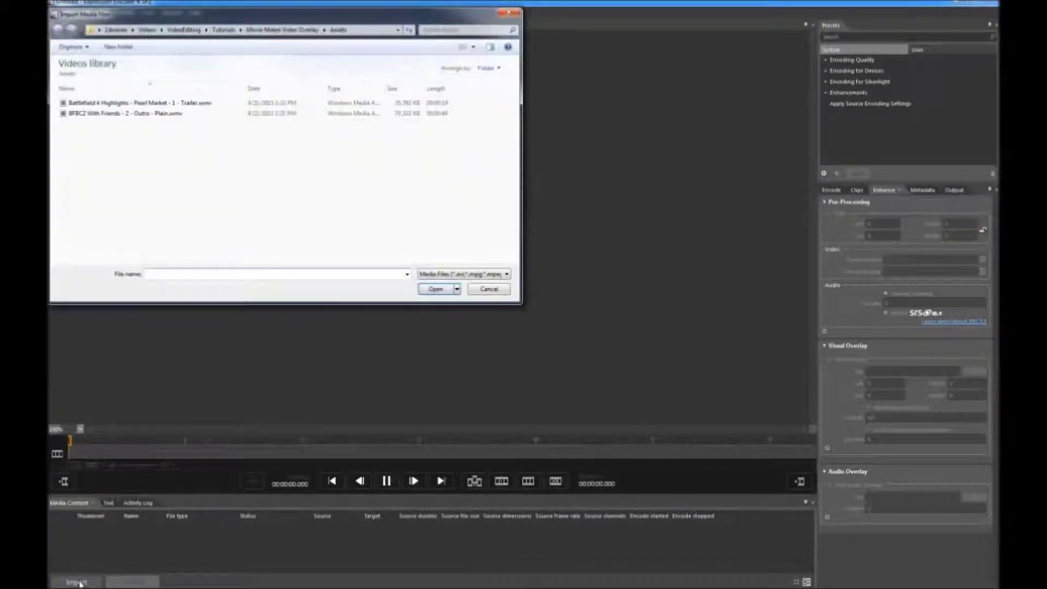
click(117, 114)
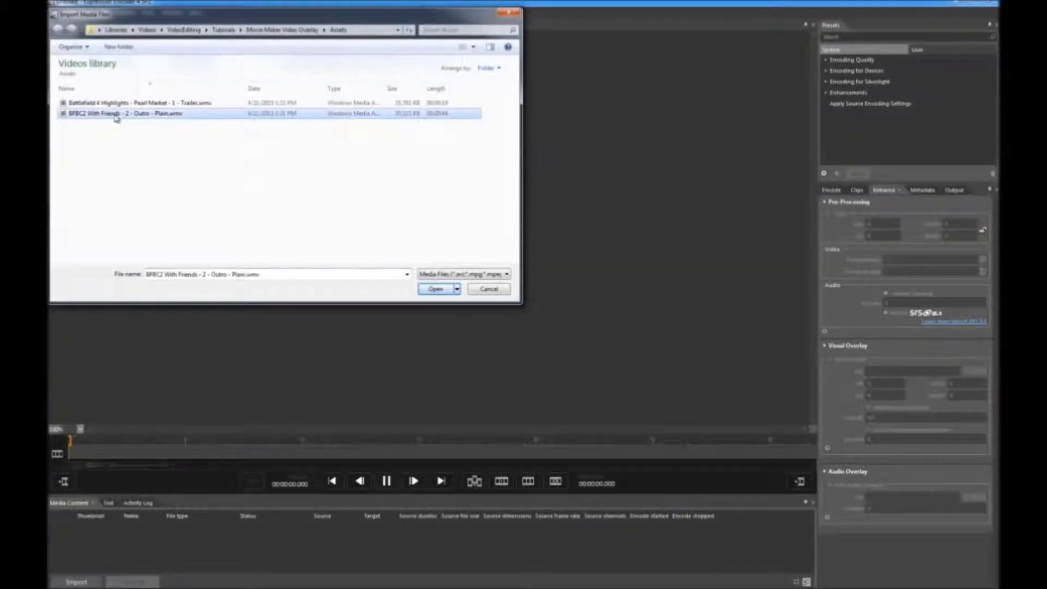
click(436, 290)
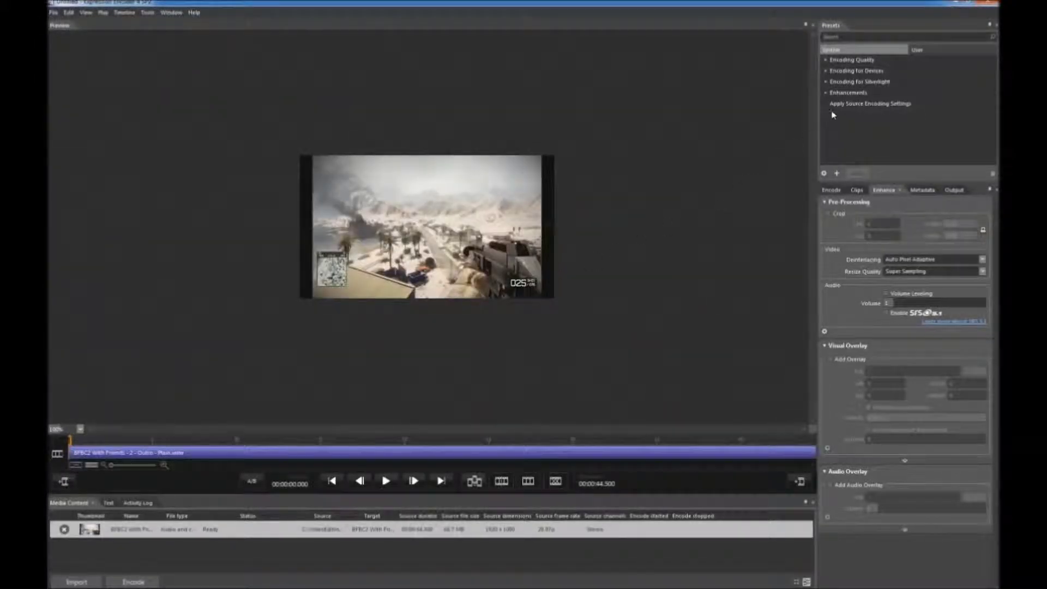
Select the VC-1 Xbox 360 HD 1080p preset under Encoding for Devices > WMV.
click(825, 71)
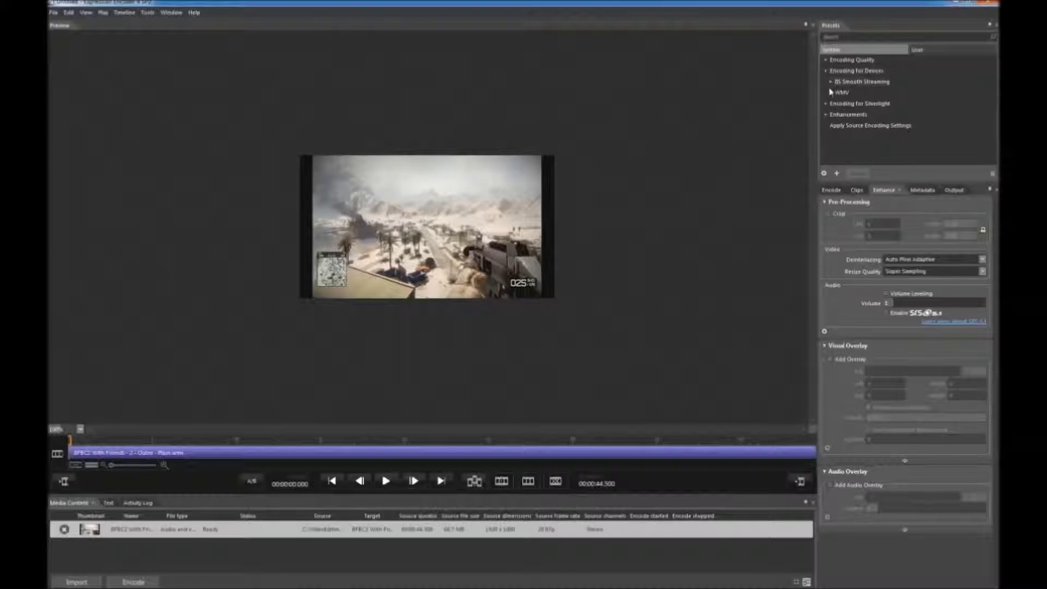
click(830, 92)
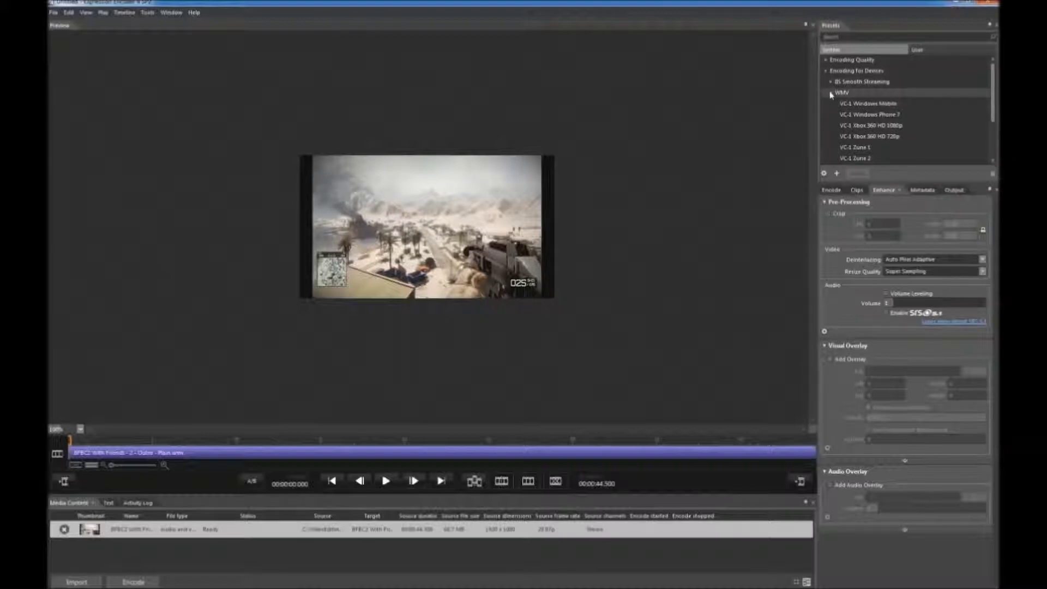
click(869, 126)
click(857, 174)
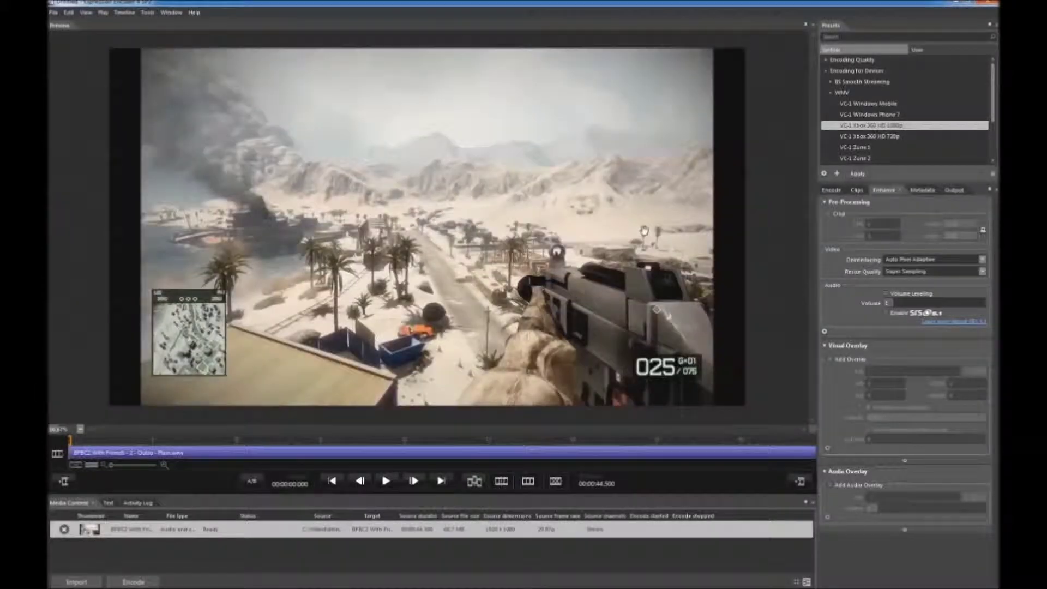
Collapse the Pre-Processing section on the Enhance tab.
click(827, 203)
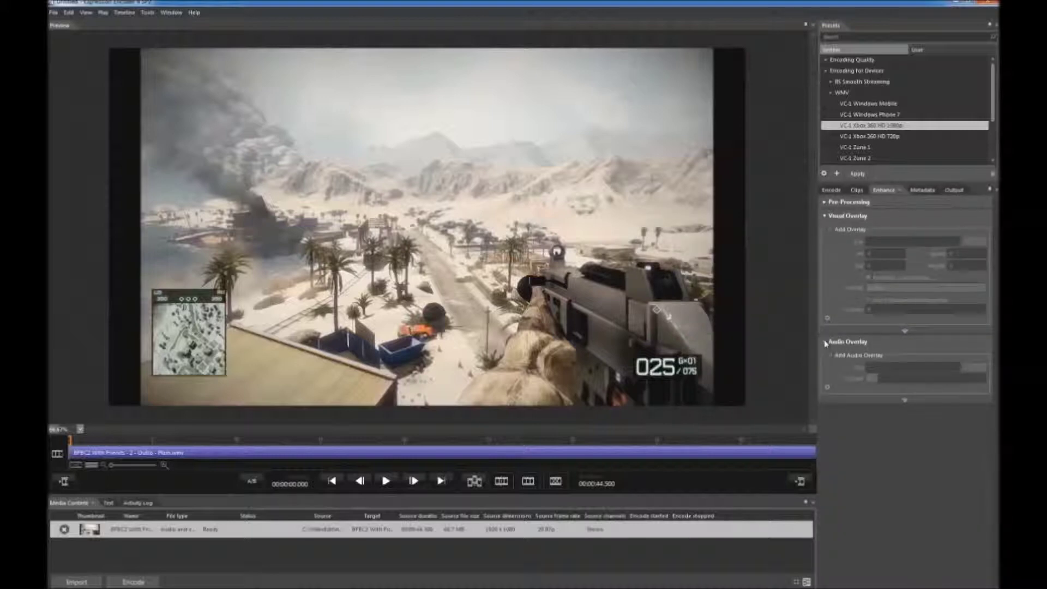
Collapse Audio Overlay and add Battlefield 4 Trailer.wmv as the visual overlay.
click(825, 342)
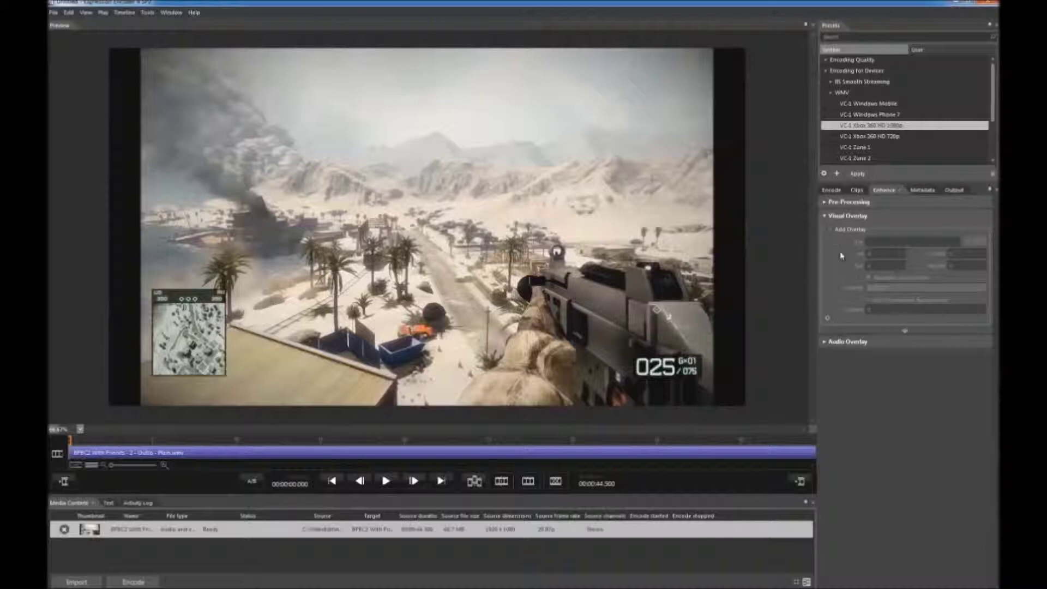
click(830, 229)
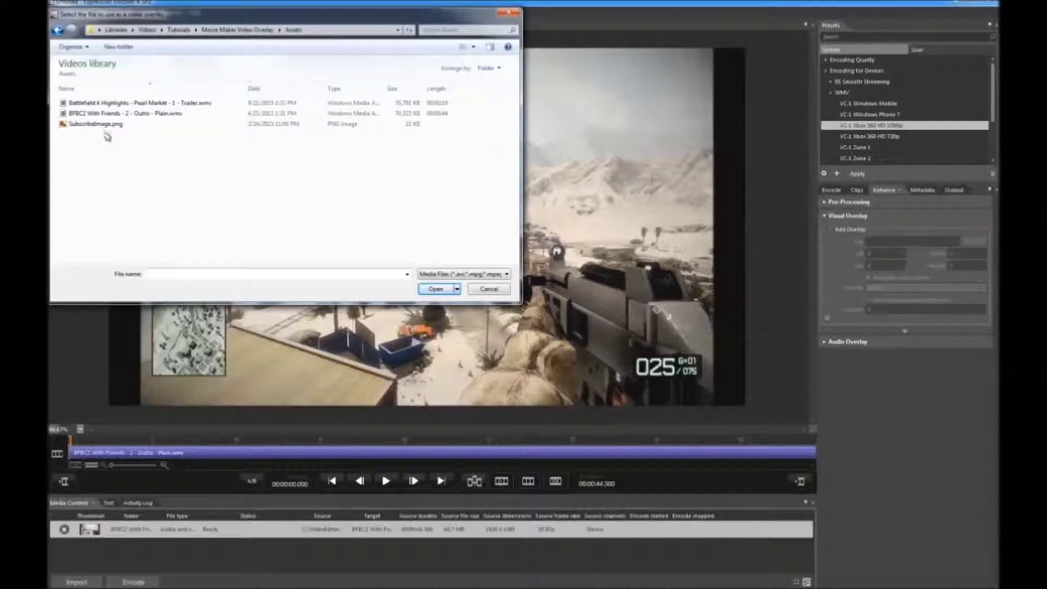
click(109, 103)
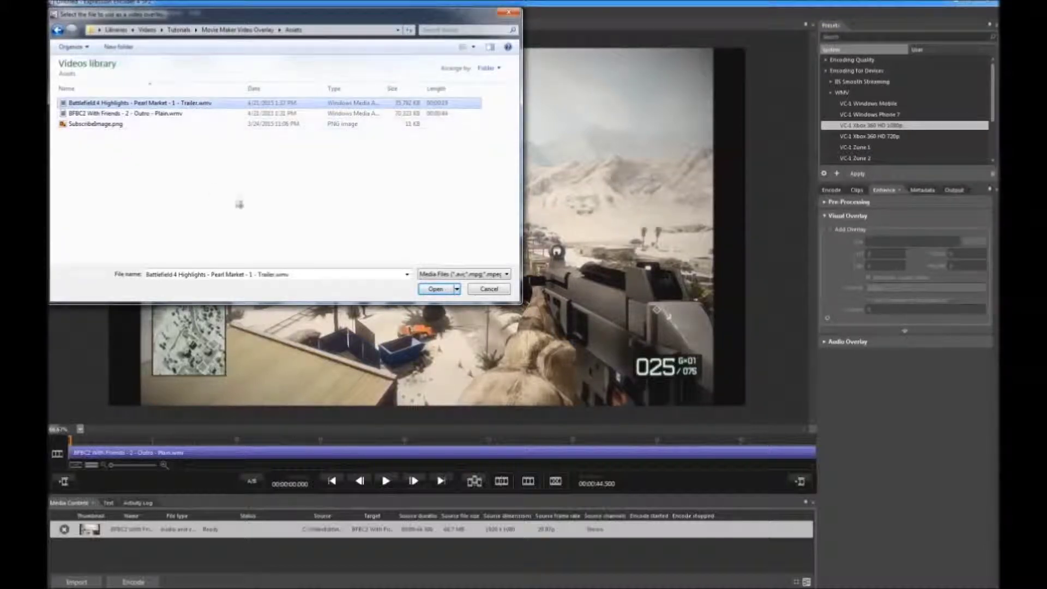
click(437, 290)
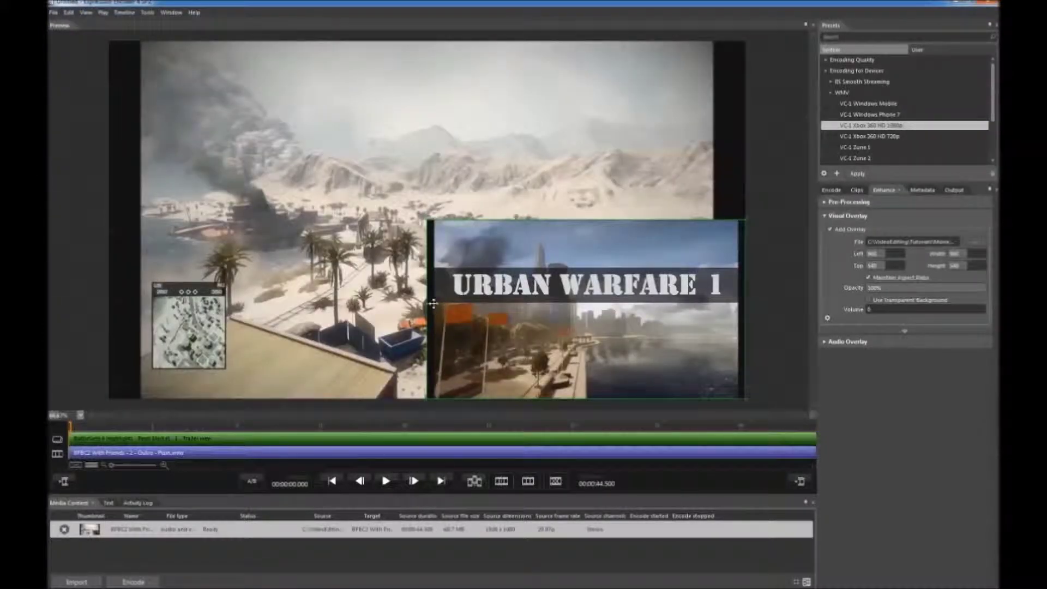
Drag the trailer overlay up to the top-right corner of the preview.
drag(487, 277, 479, 115)
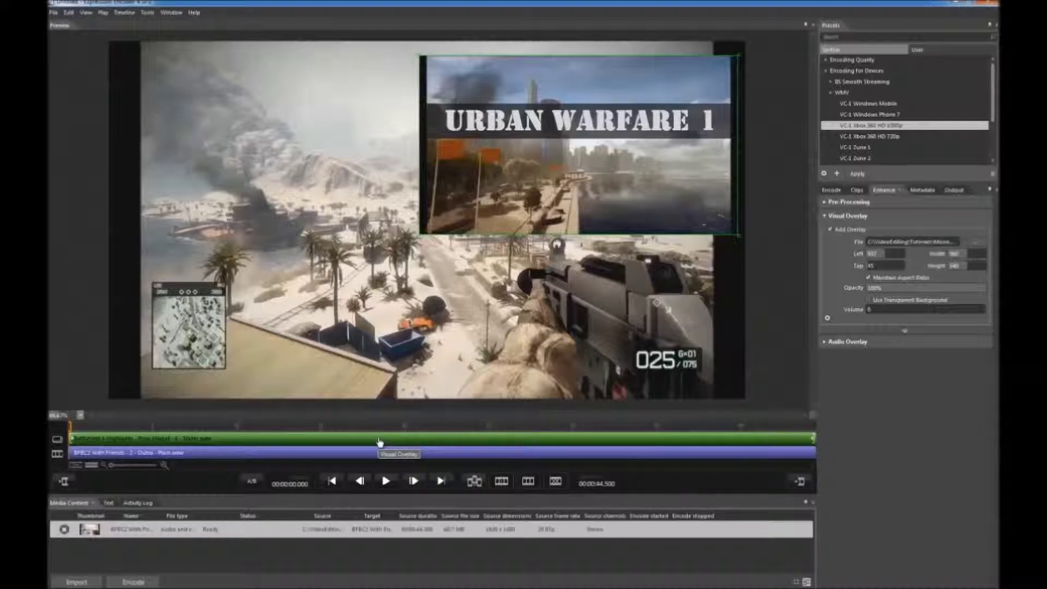
Set the overlay to a custom range, 00:00:10.000 to 00:00:30.000, with looping turned off.
click(905, 332)
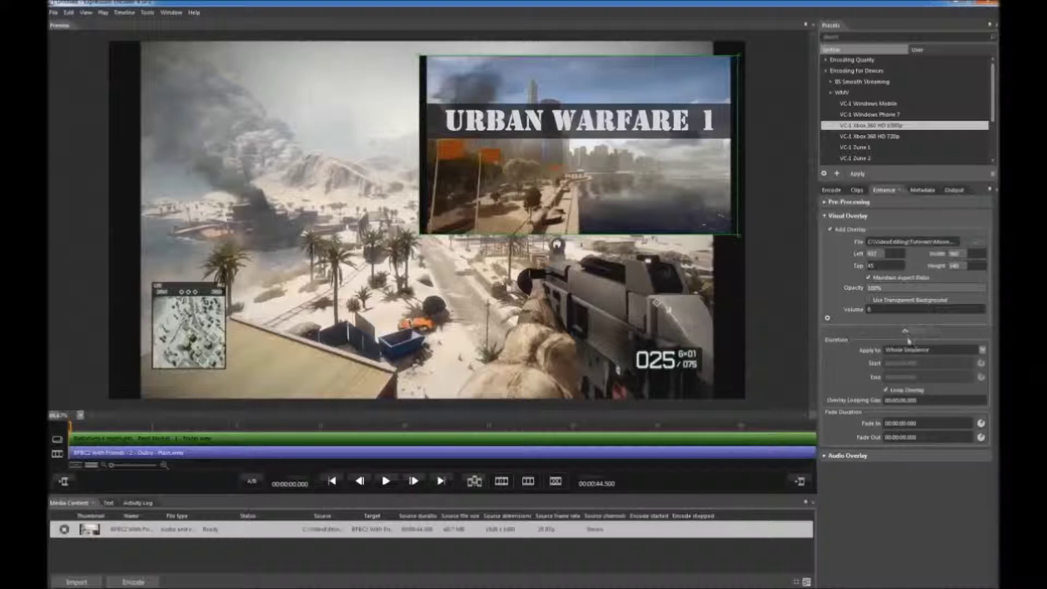
click(982, 352)
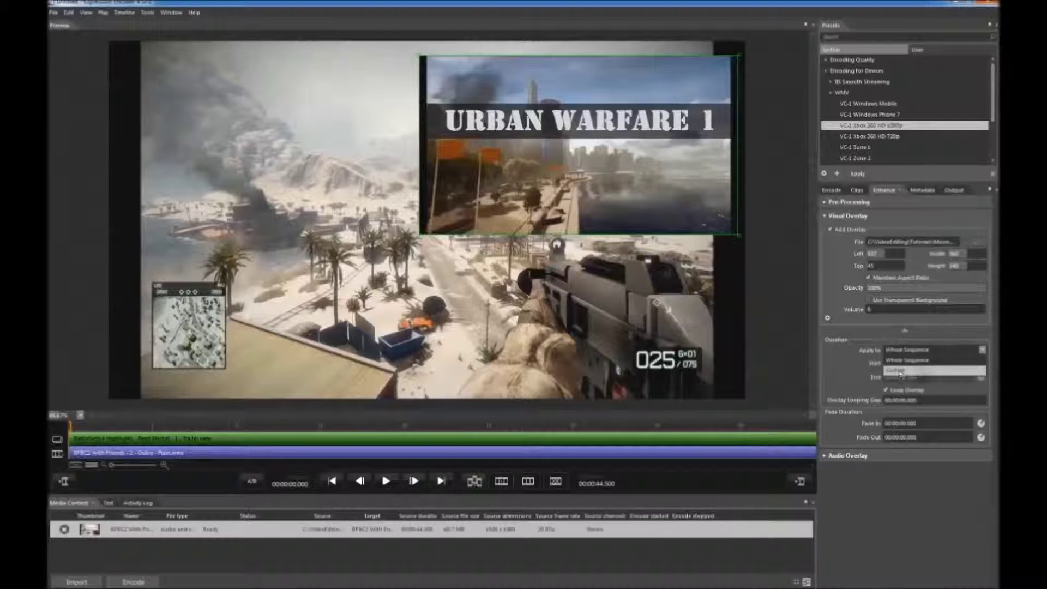
click(900, 372)
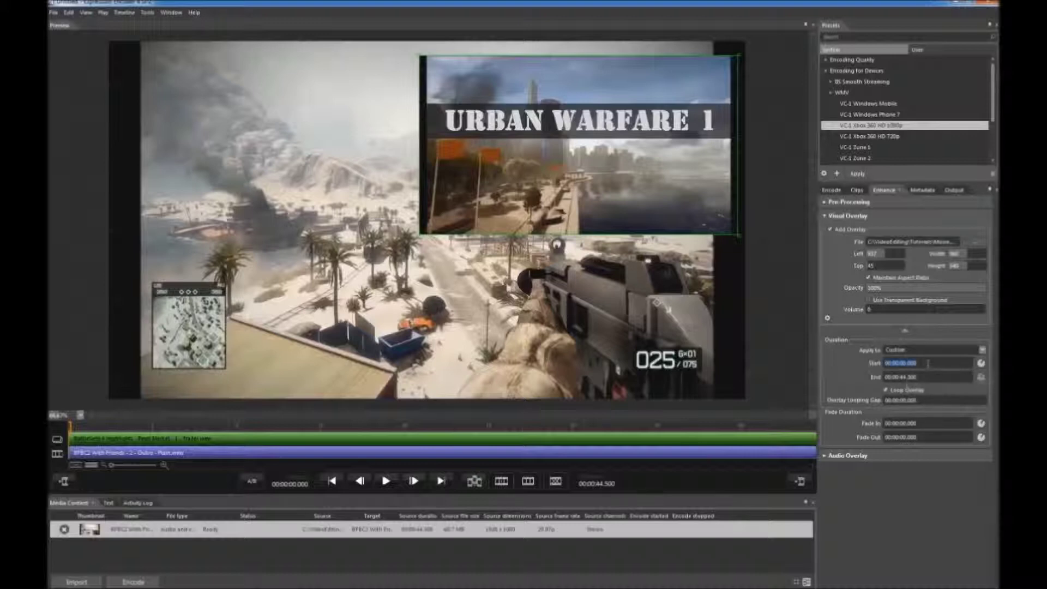
text(00)
click(925, 377)
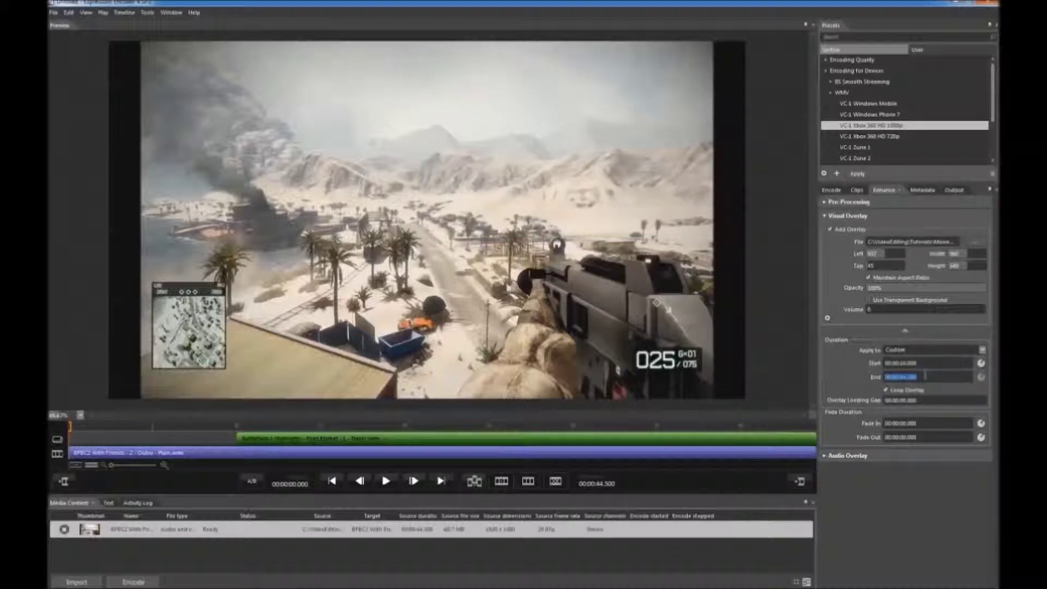
text(0)
click(885, 390)
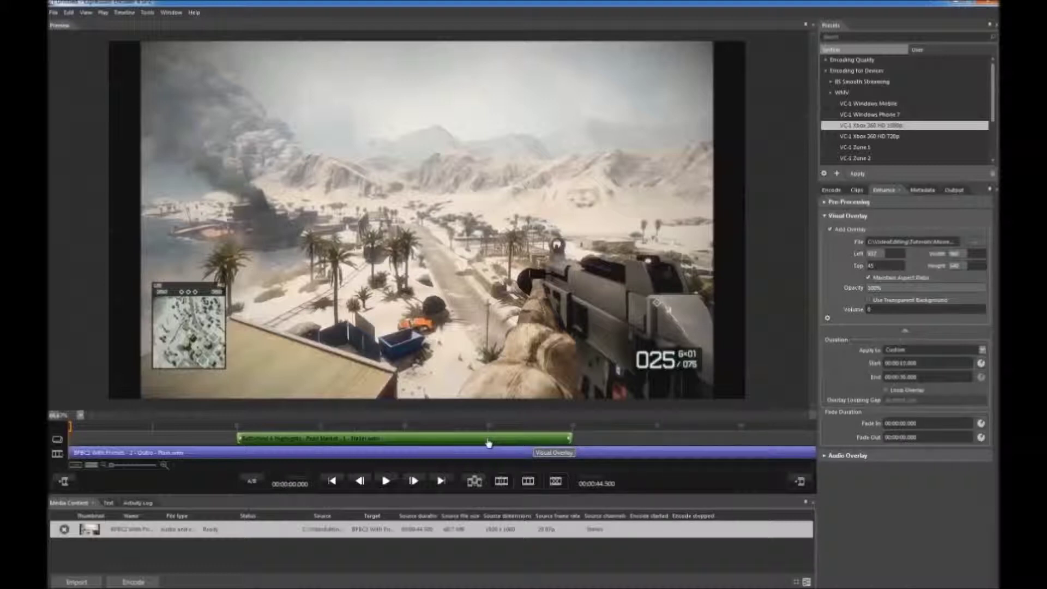
click(156, 440)
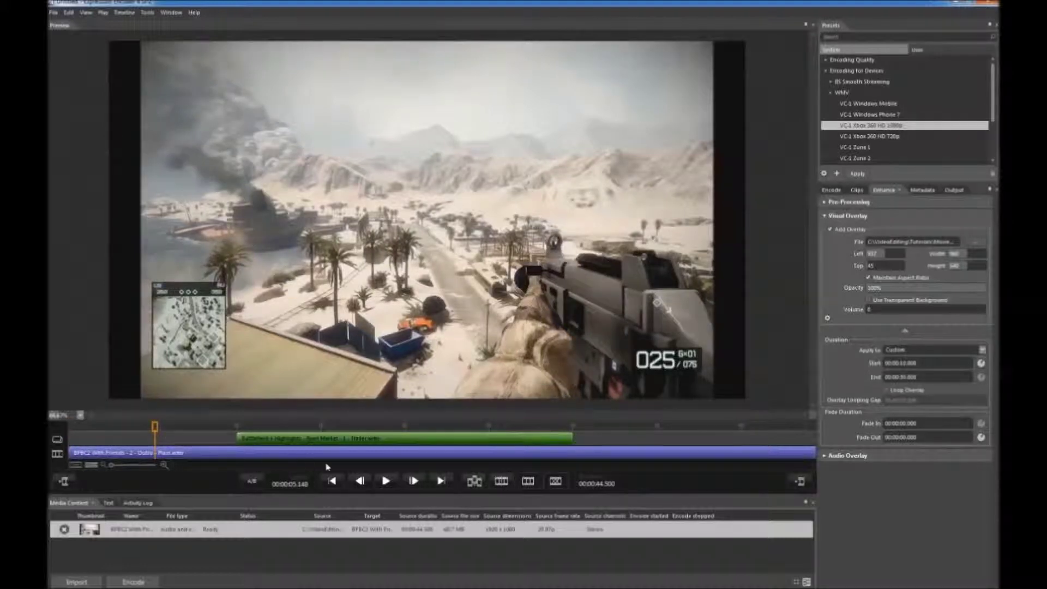
Preview the trailer inset, confirm overlay volume 1, and start encoding the outro.
click(384, 482)
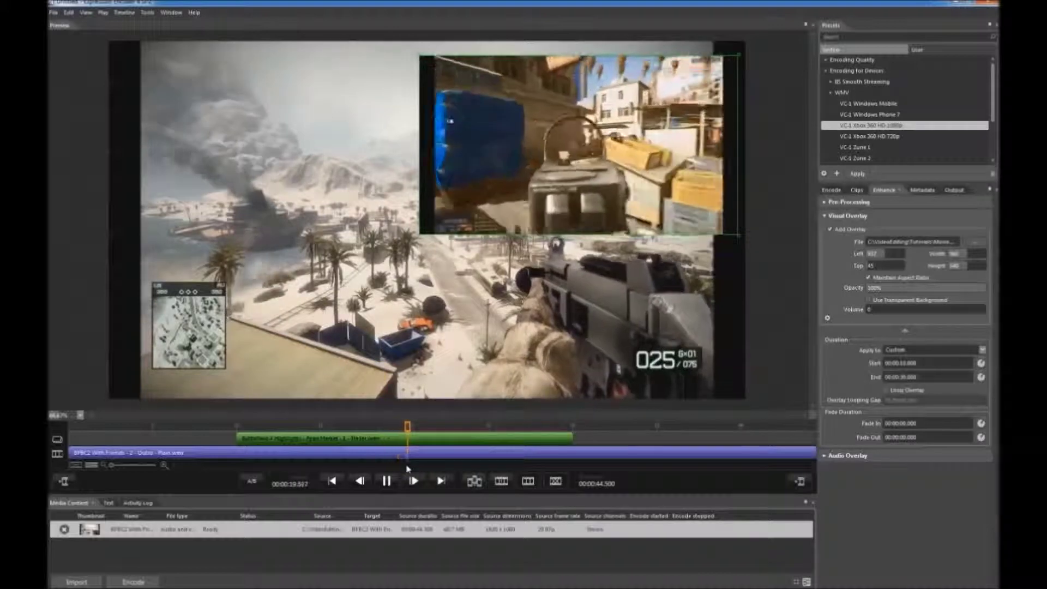
click(386, 480)
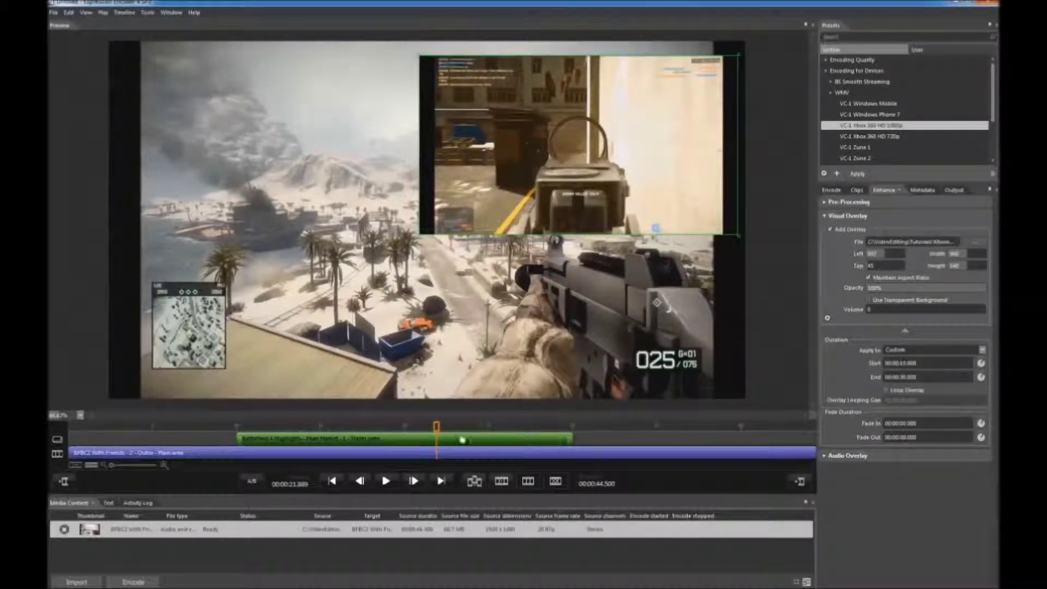
click(202, 428)
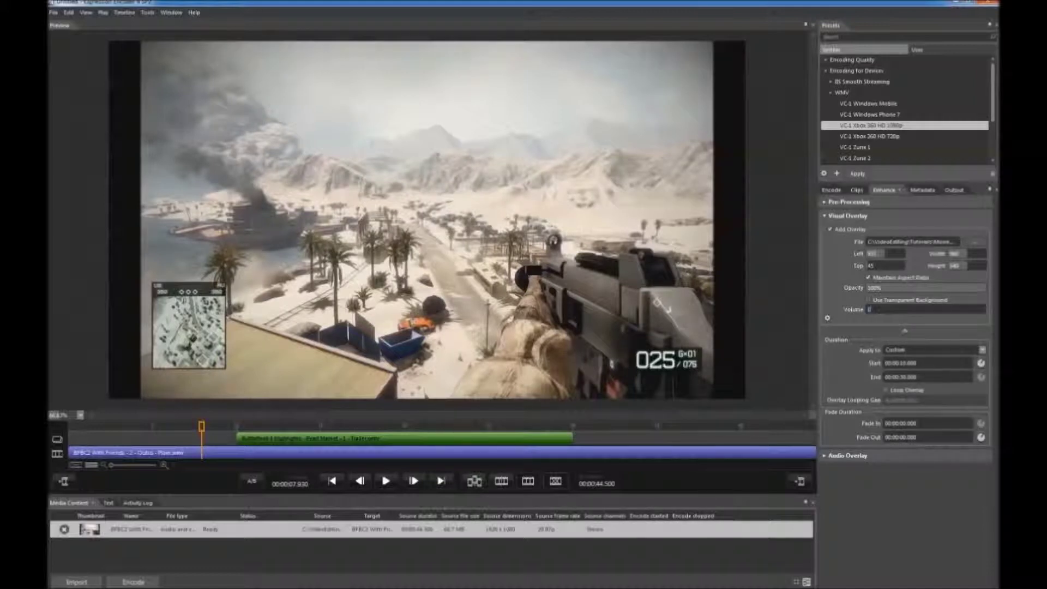
click(847, 321)
click(386, 482)
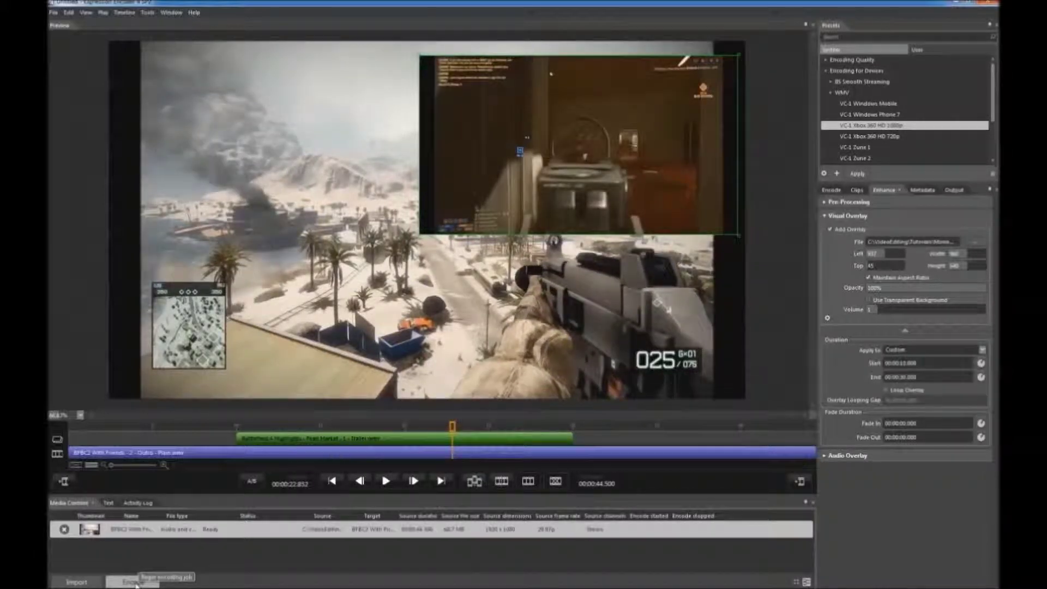
click(134, 583)
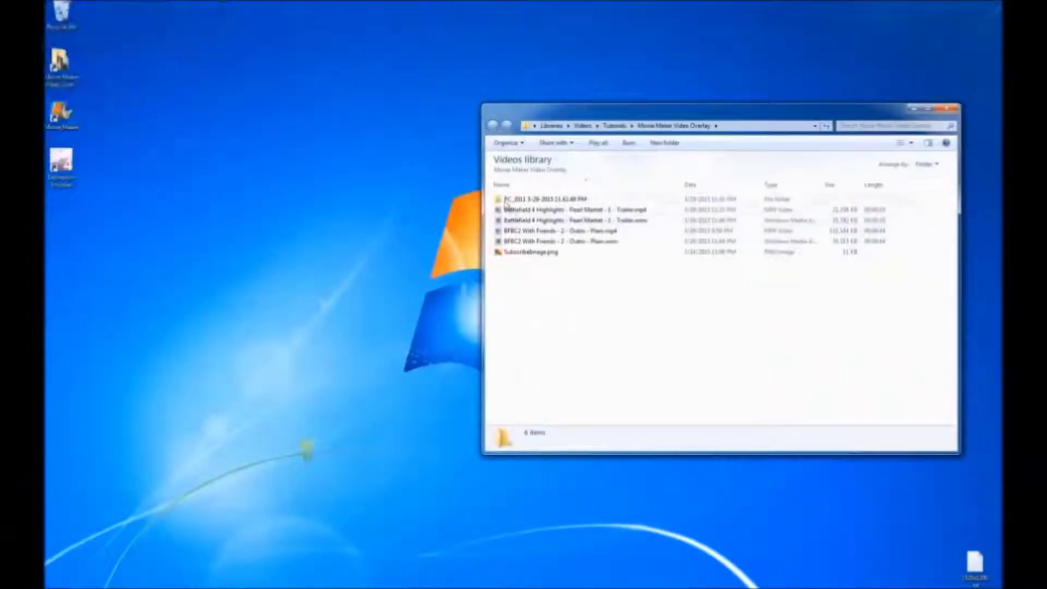
Open the PC_2011 output folder and play Encoded 1.wmv in Windows Media Player.
double_click(505, 201)
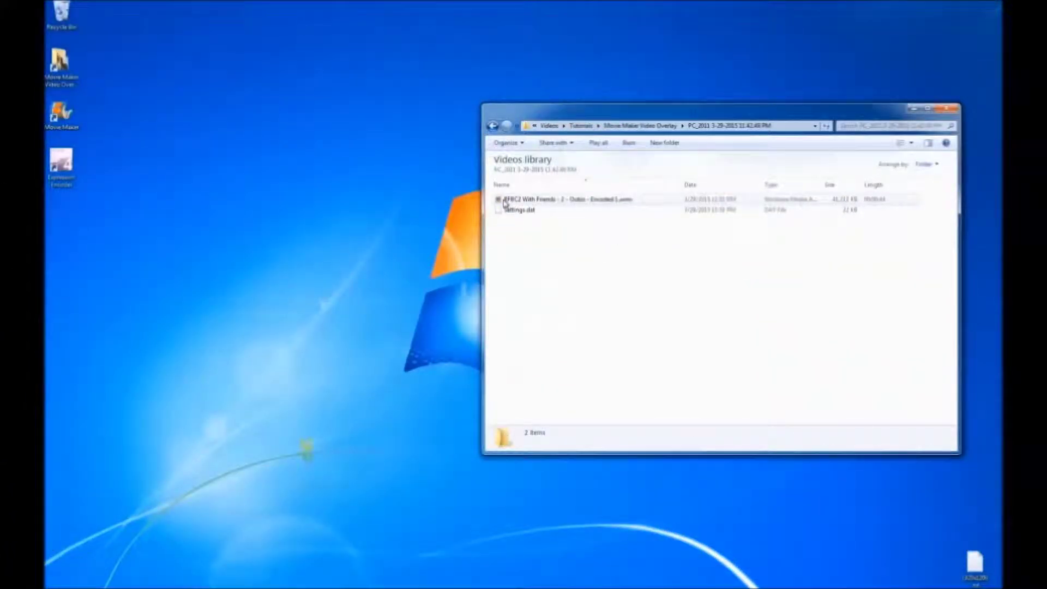
double_click(504, 201)
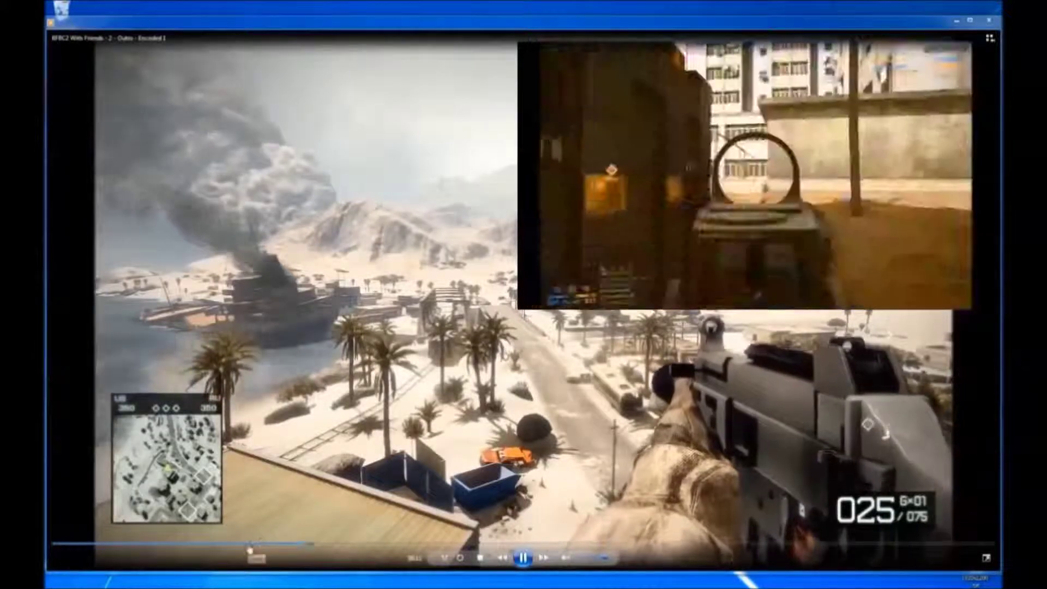
Rewind the encoded outro on the seek bar to recheck the trailer inset.
click(229, 549)
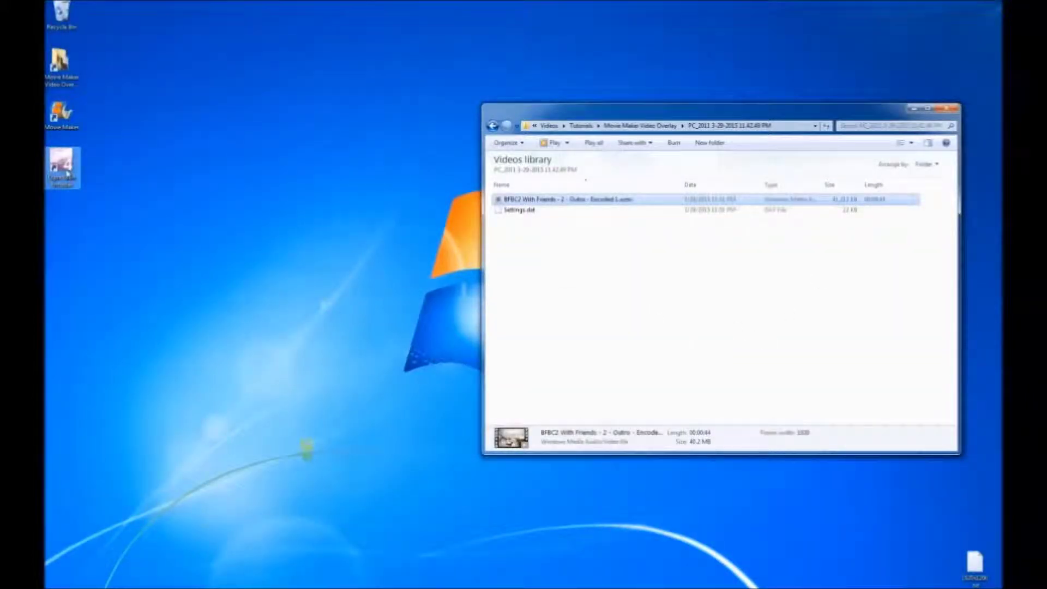
Relaunch Expression Encoder and import BFBC2 Outro - Plain.wmv into a new job.
double_click(61, 167)
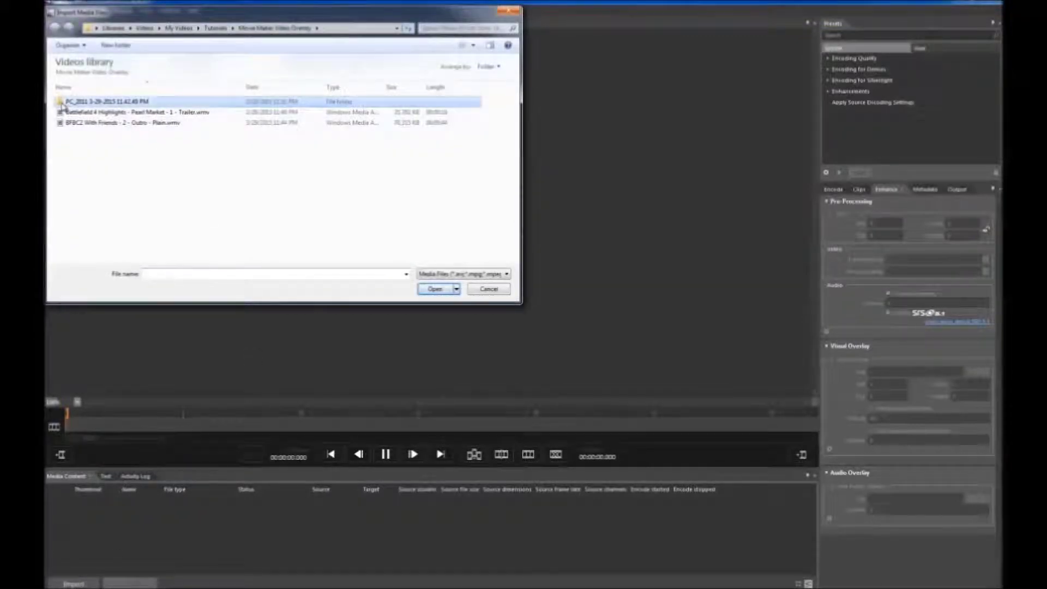
click(63, 102)
click(436, 290)
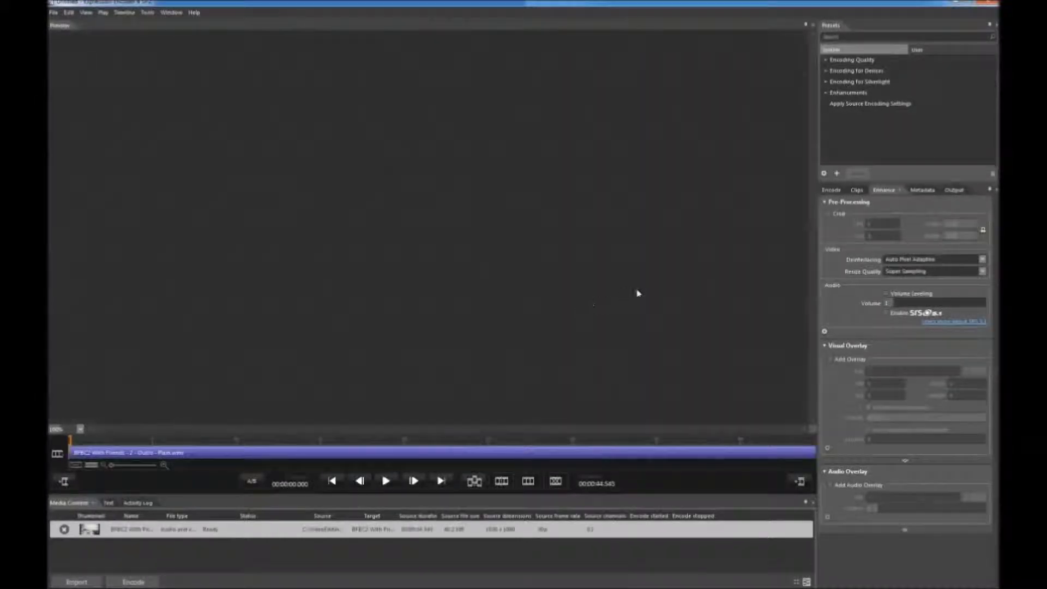
Apply the Encoding for Devices > WMV > VC-1 Xbox 360 HD 1080p preset to the job.
click(825, 71)
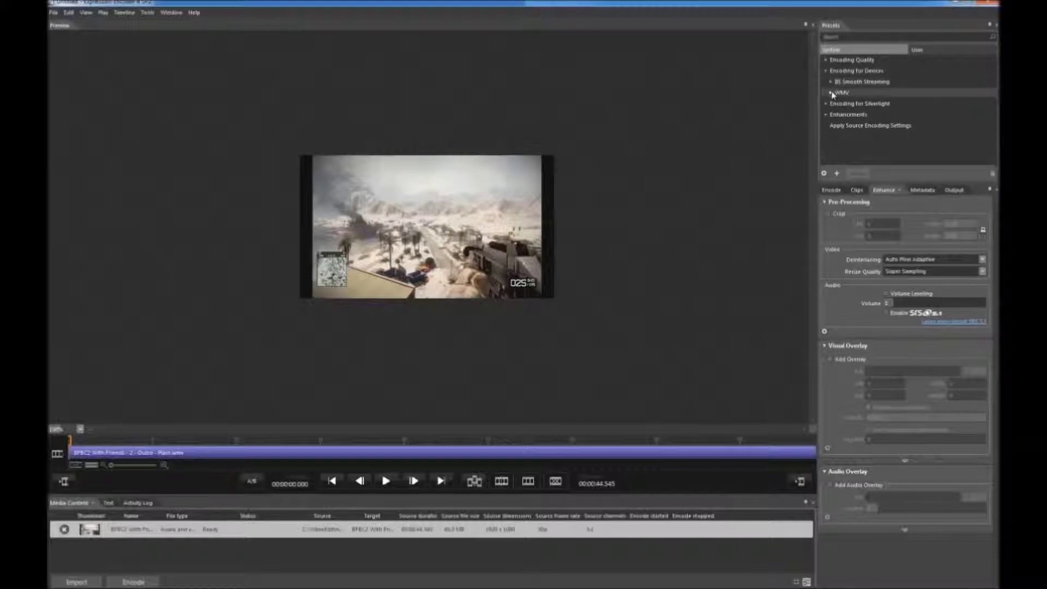
click(830, 93)
click(856, 126)
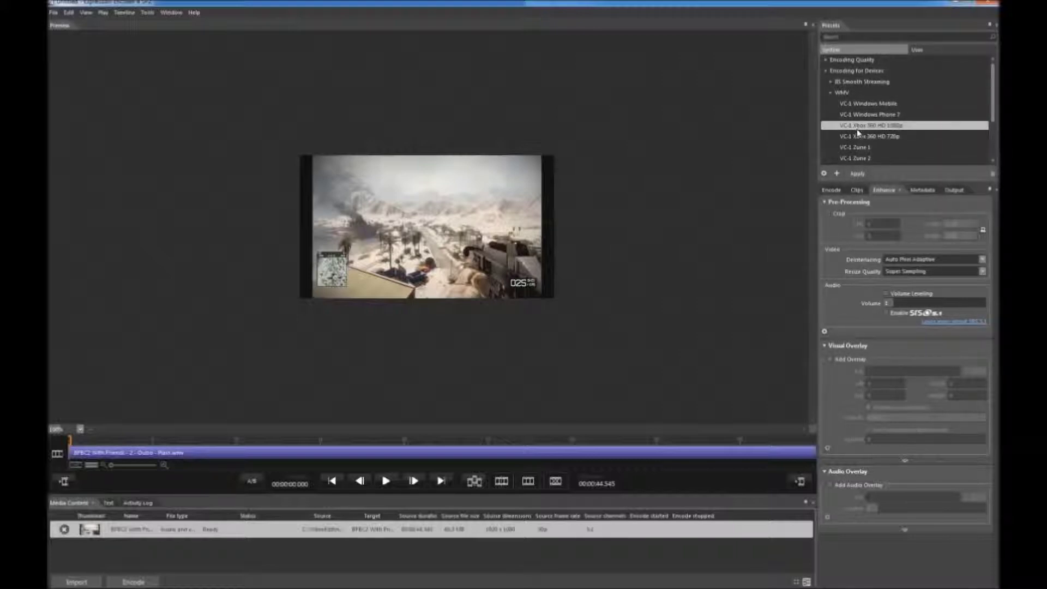
click(856, 173)
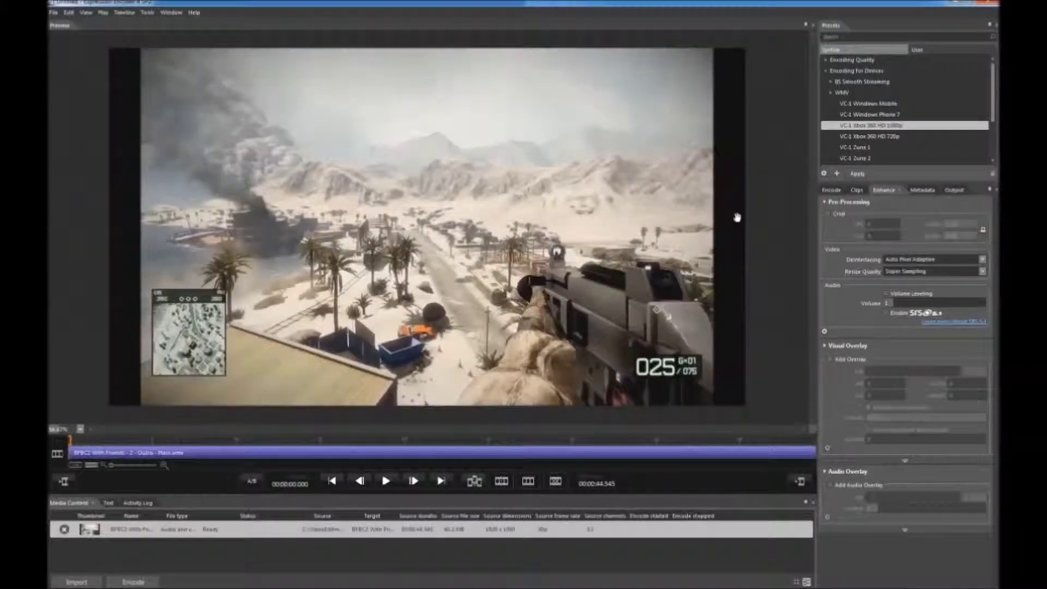
Preview the outro from about 9 seconds, then collapse Pre-Processing and Audio Overlay settings.
click(219, 440)
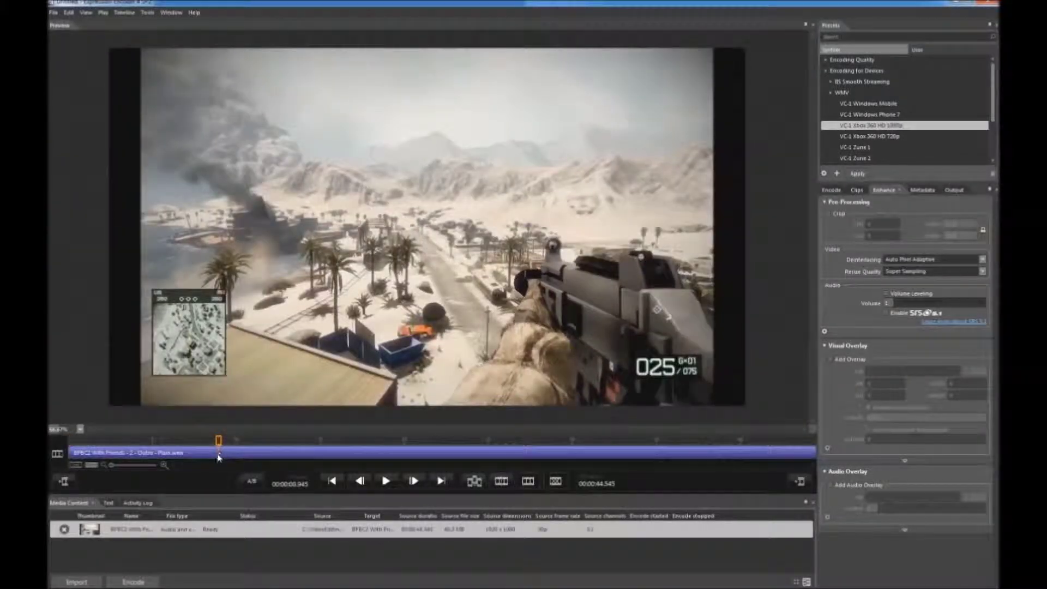
click(386, 481)
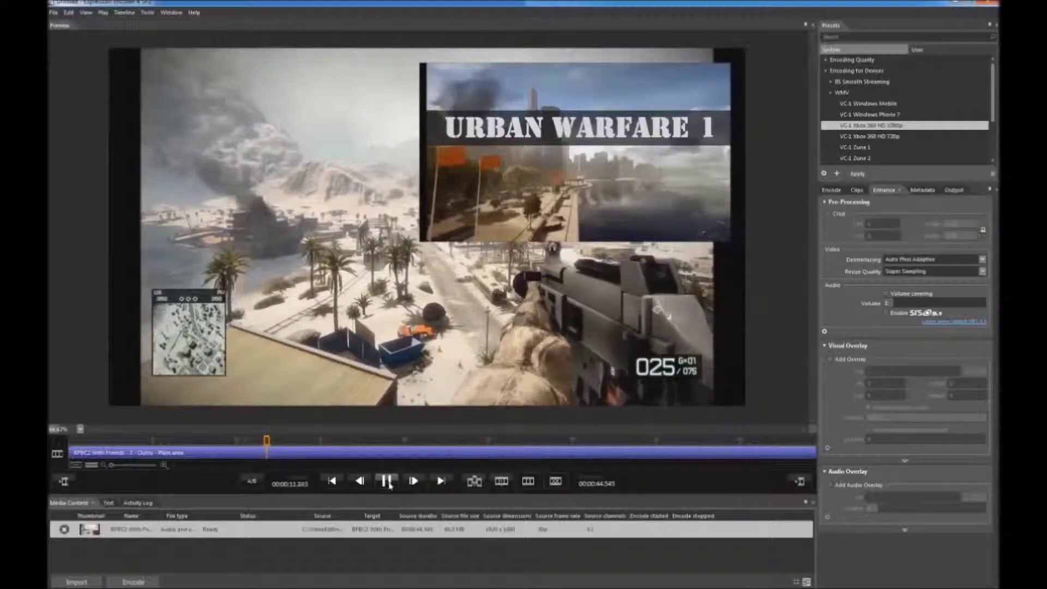
click(386, 480)
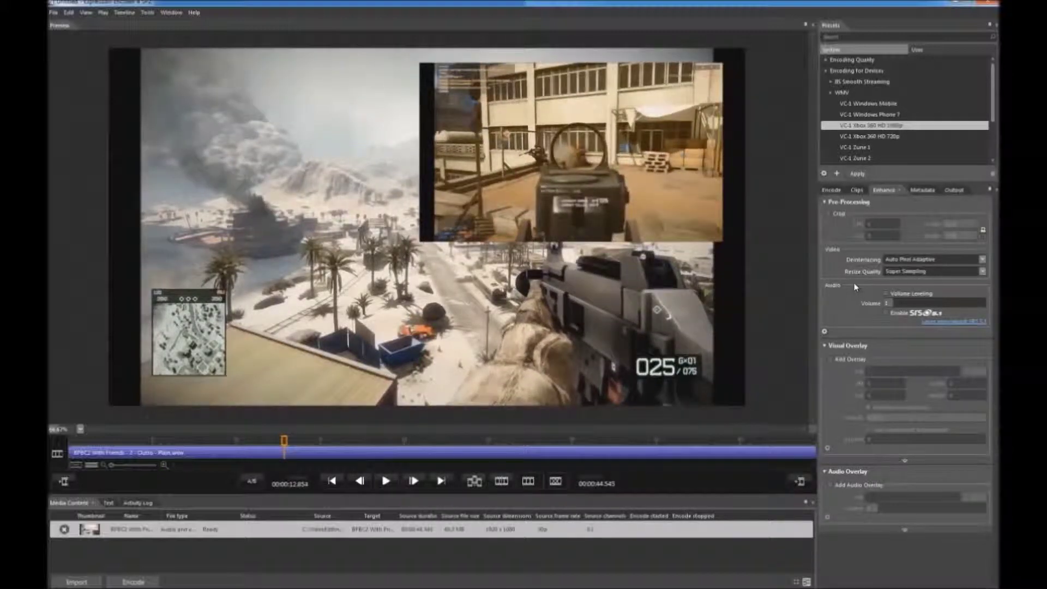
click(827, 203)
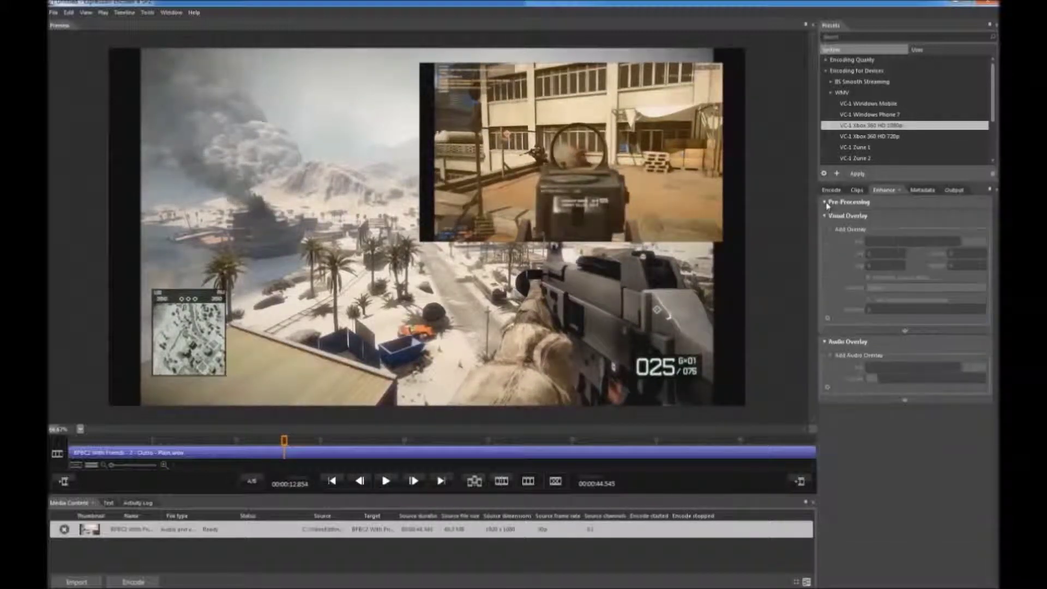
click(825, 342)
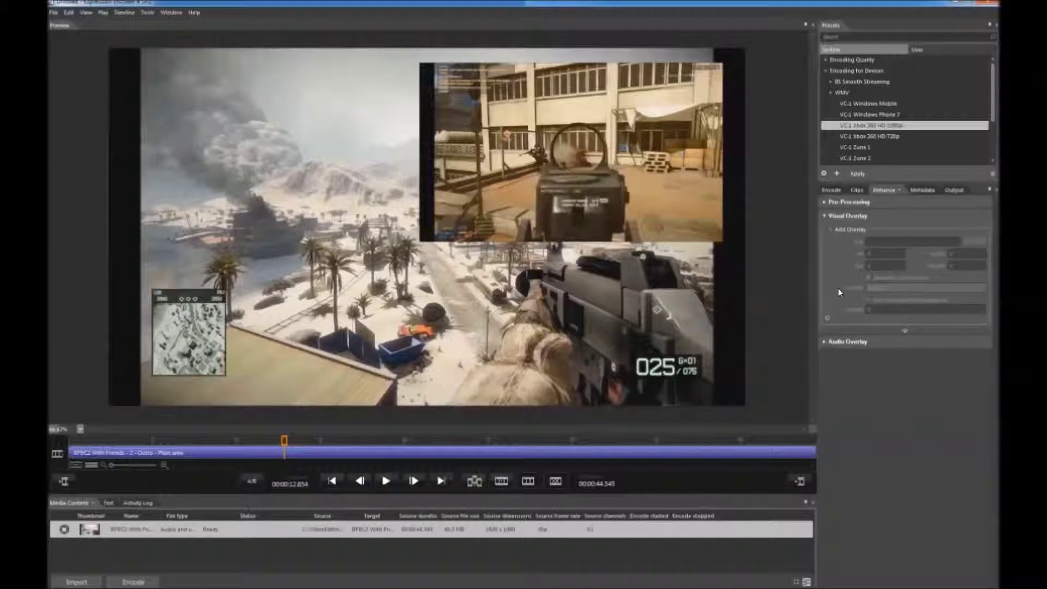
Add SubscribeImage.png as a visual overlay and position it at the video's left-centre.
click(829, 230)
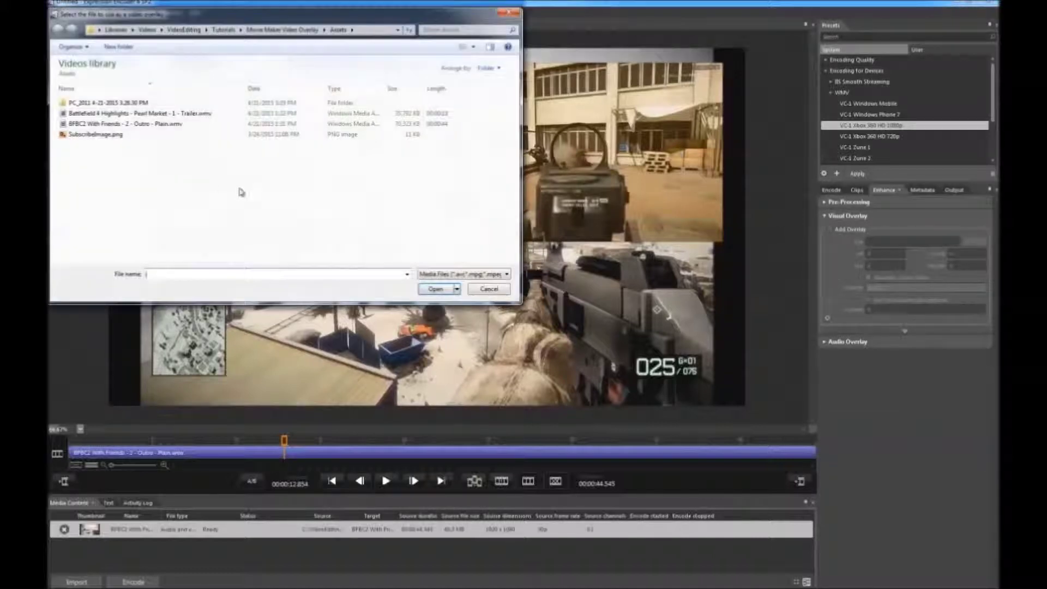
click(94, 135)
click(431, 290)
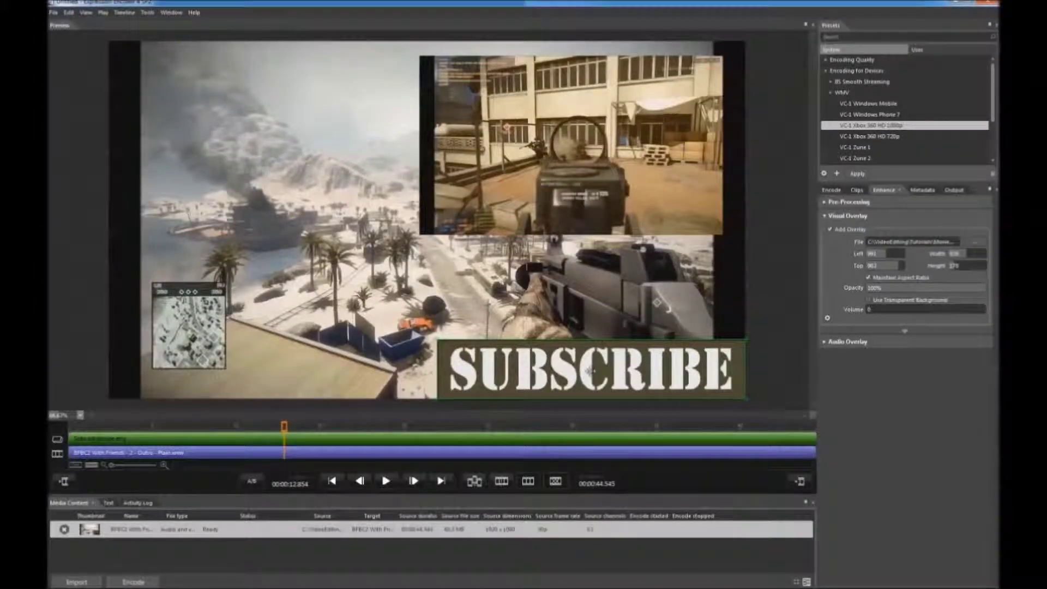
drag(581, 366, 266, 281)
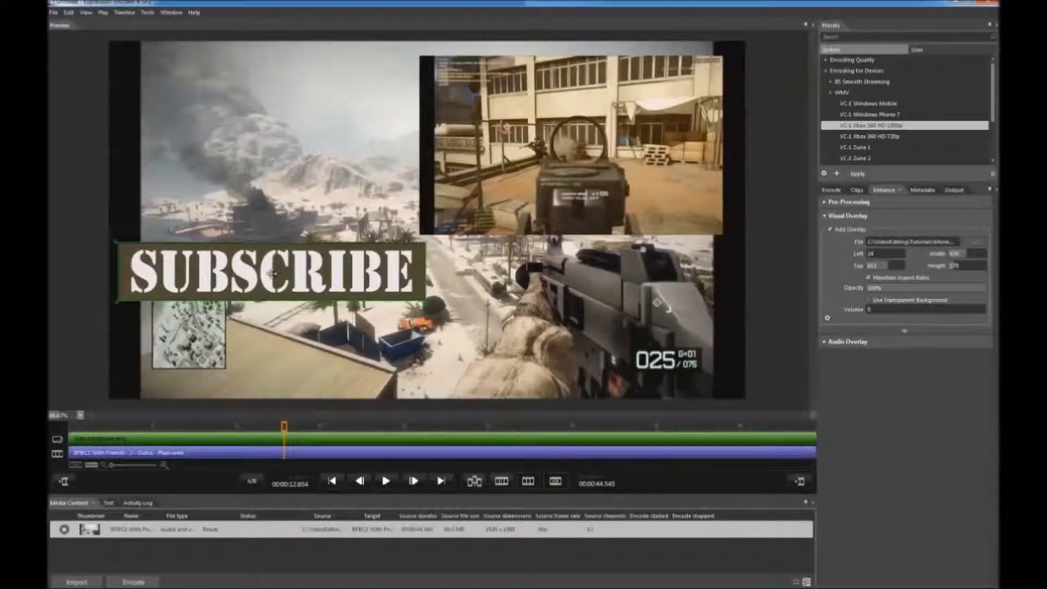
drag(271, 273, 270, 270)
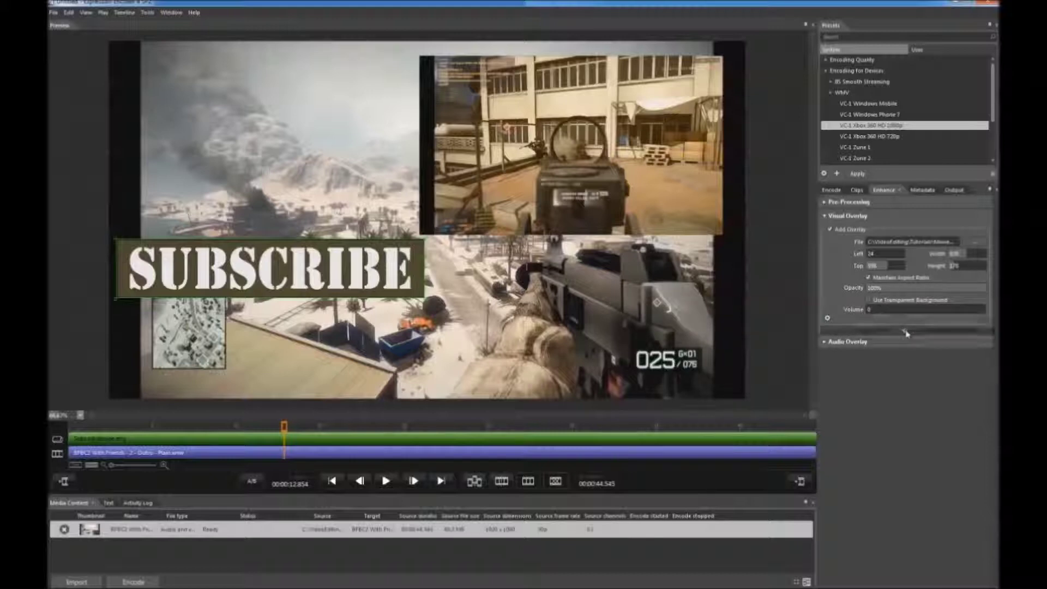
Set the overlay duration to Custom, 00:00:10.000 to 00:00:42.000, with a 2-second fade out.
click(906, 332)
click(962, 352)
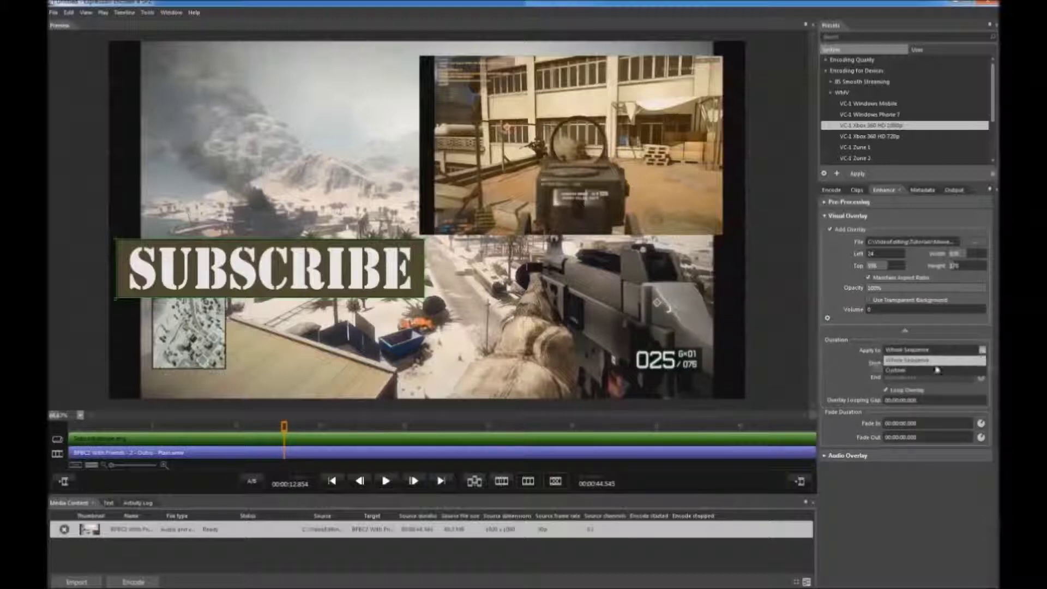
click(929, 366)
click(931, 364)
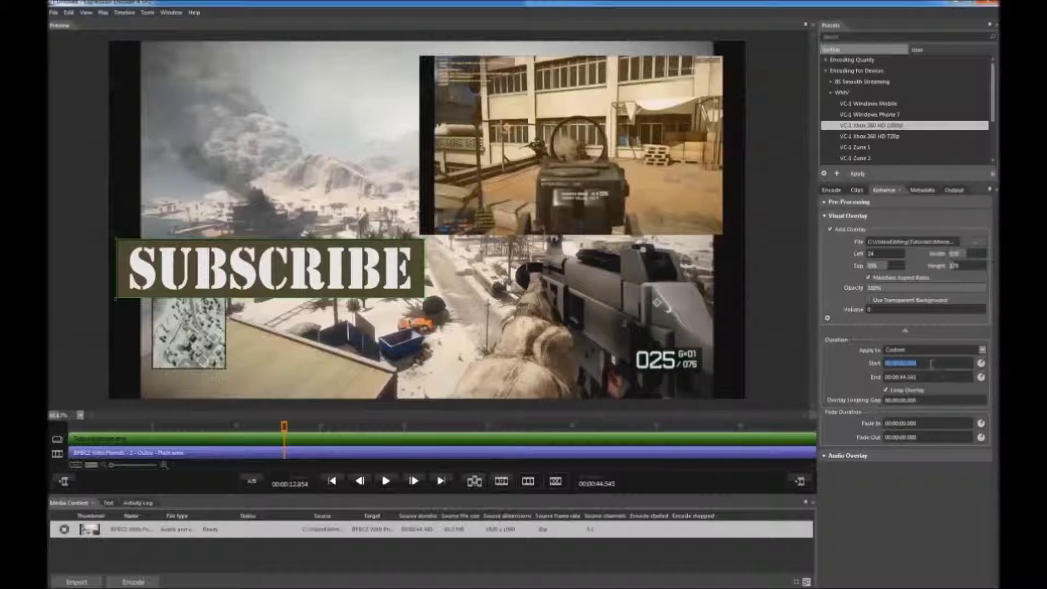
text(00:00:10.000)
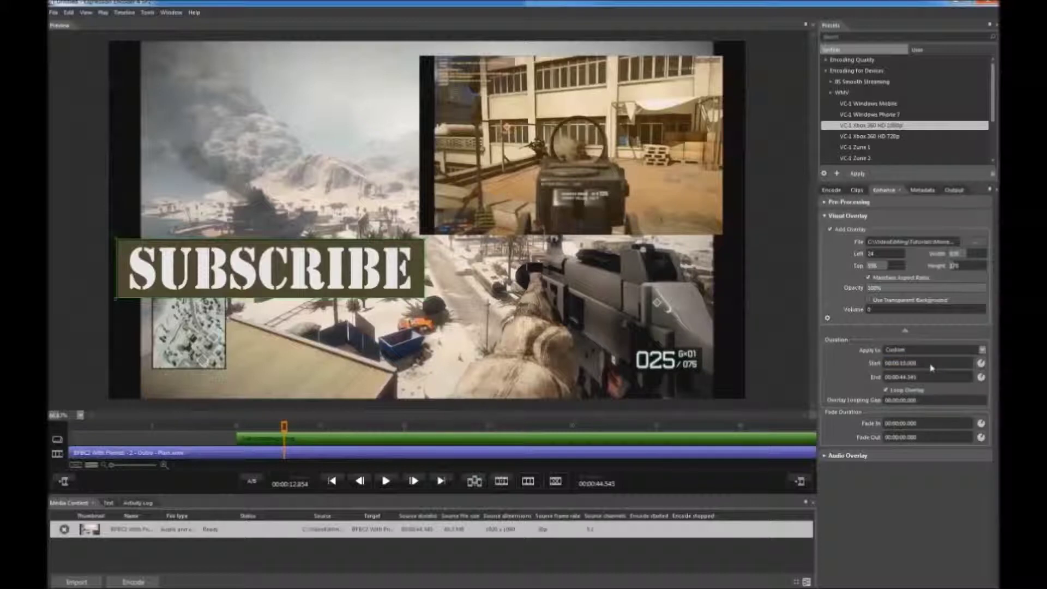
text(43)
key(Return)
text(2)
key(Return)
Preview the fade near the end of the outro and start encoding.
click(694, 426)
key(space)
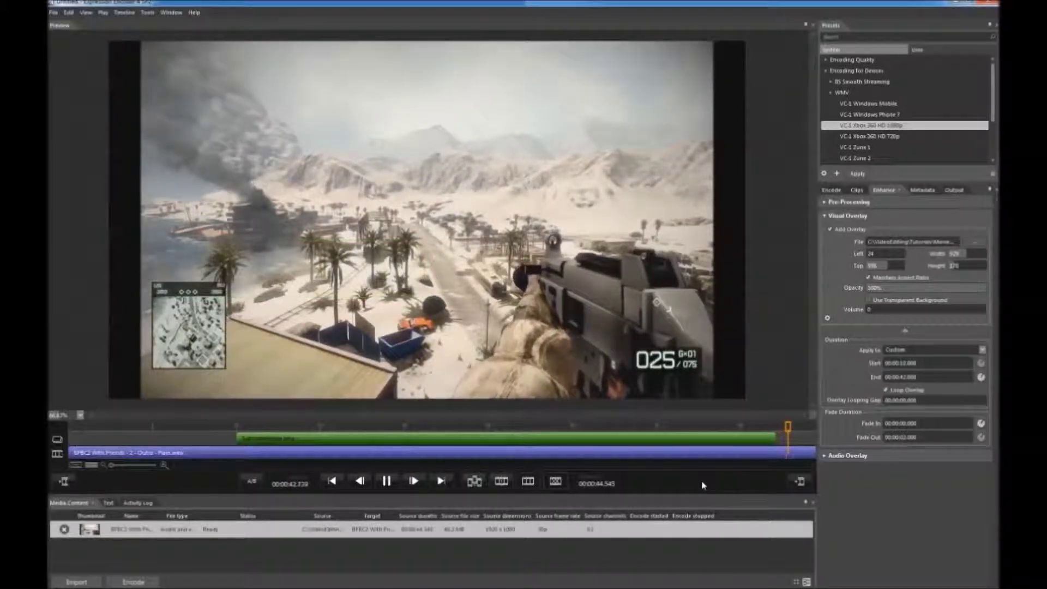
click(134, 581)
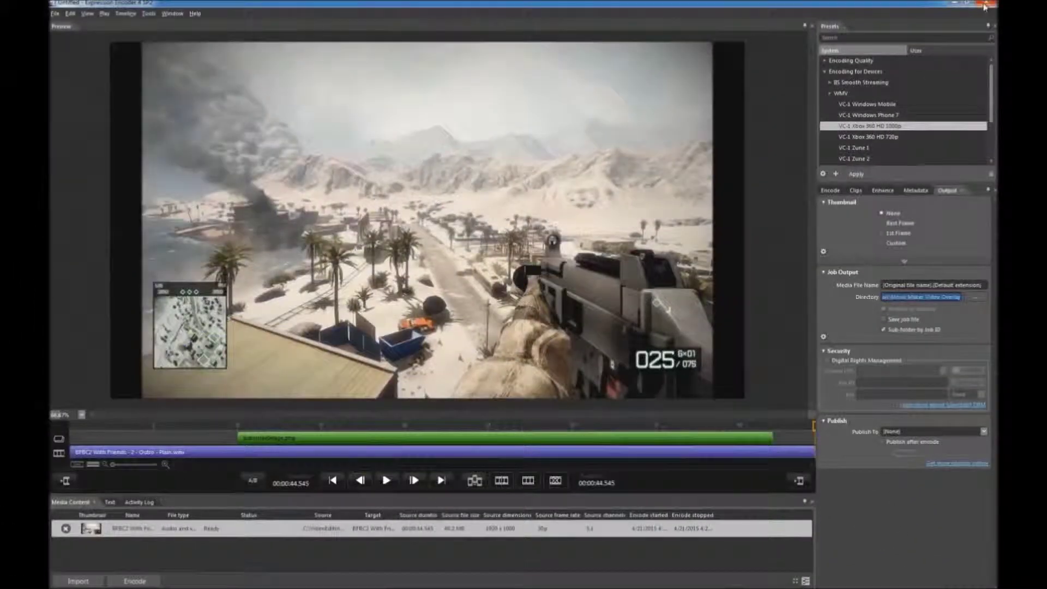
After encoding finishes, close Expression Encoder and decline saving the job.
click(988, 4)
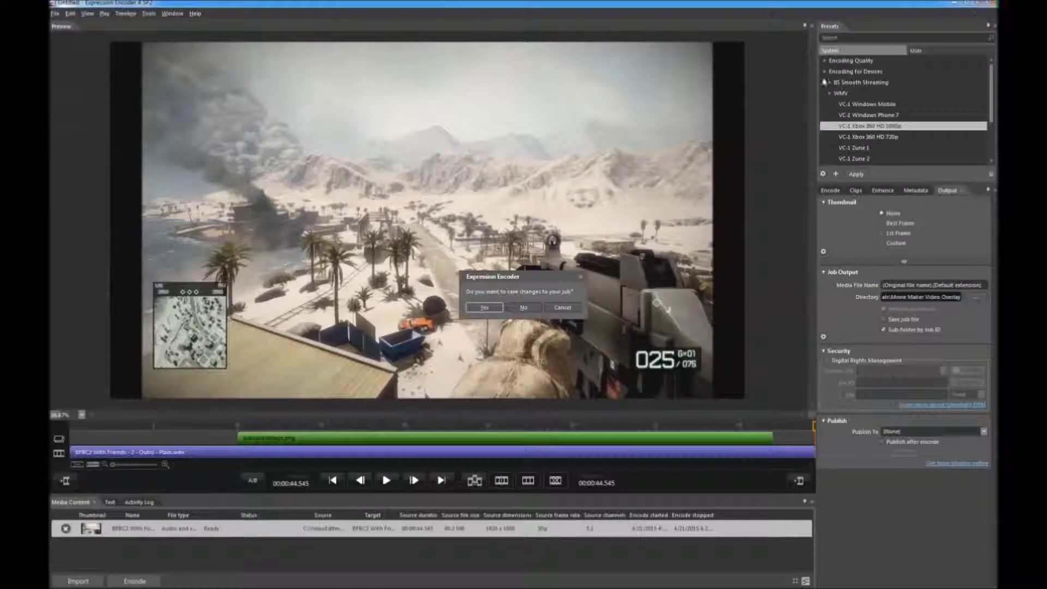
click(527, 306)
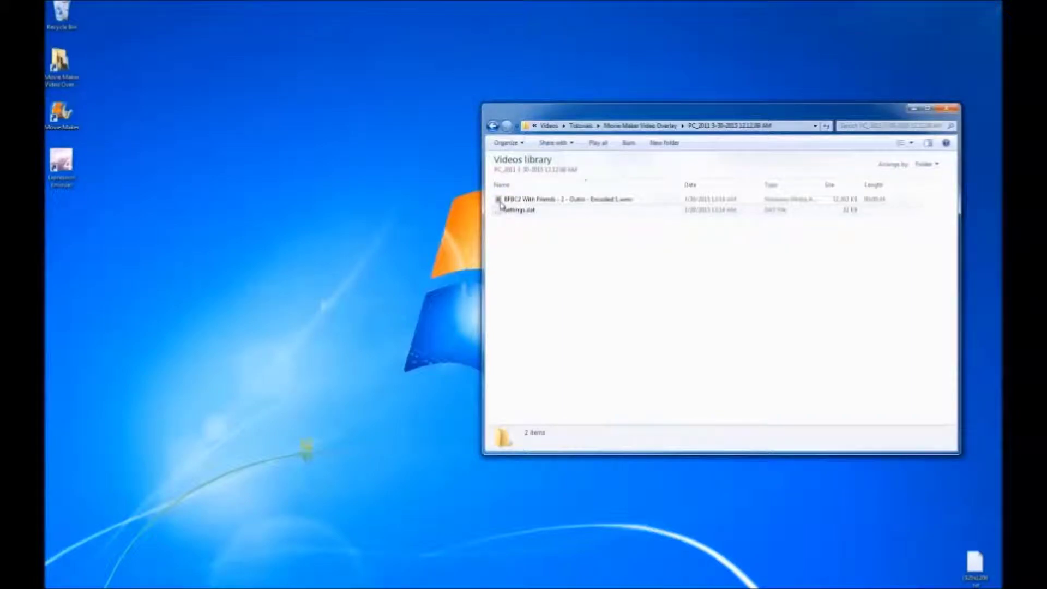